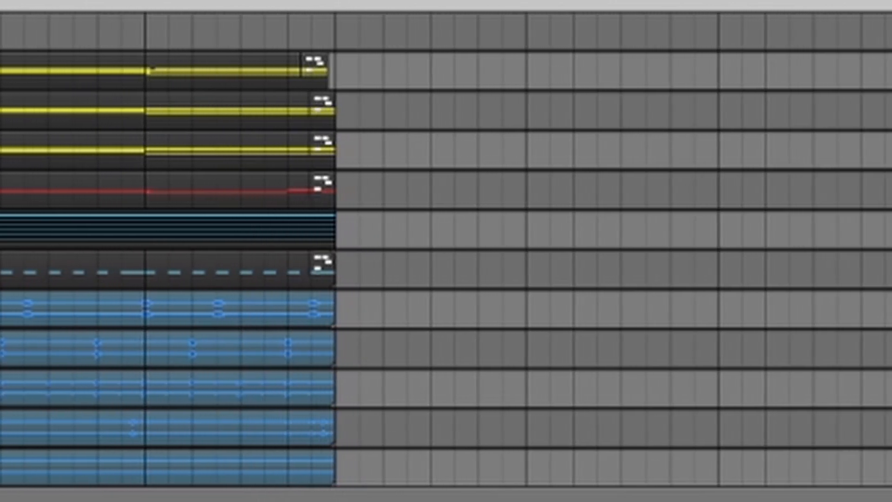
Show the Arranger Inspector and add an arranger section from measure 2 to 10, spanning all the recorded clips
key("space")
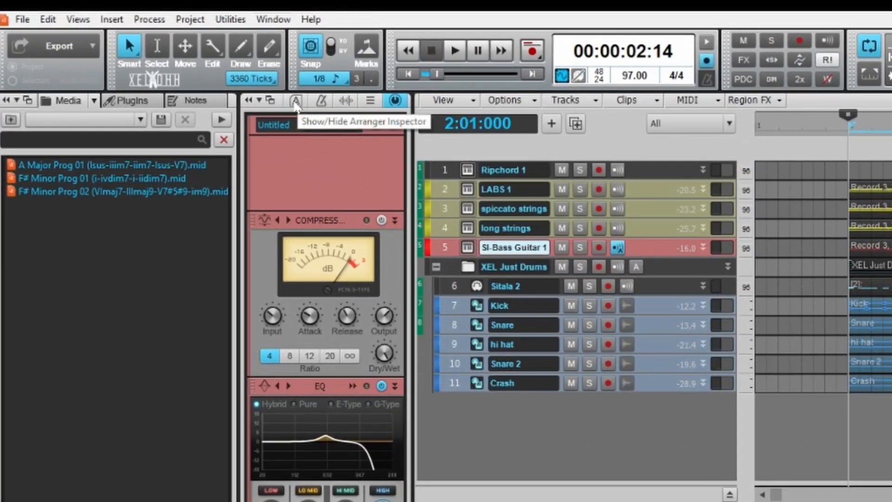
left_click(296, 103)
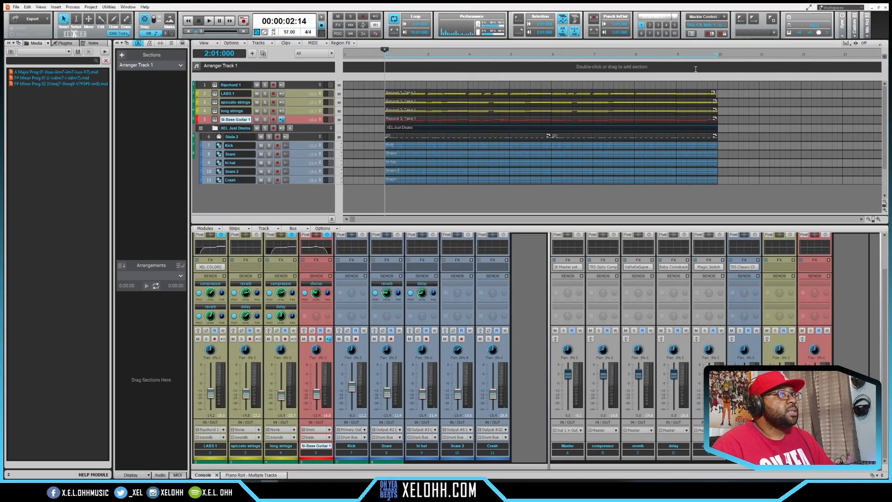
double_click(385, 69)
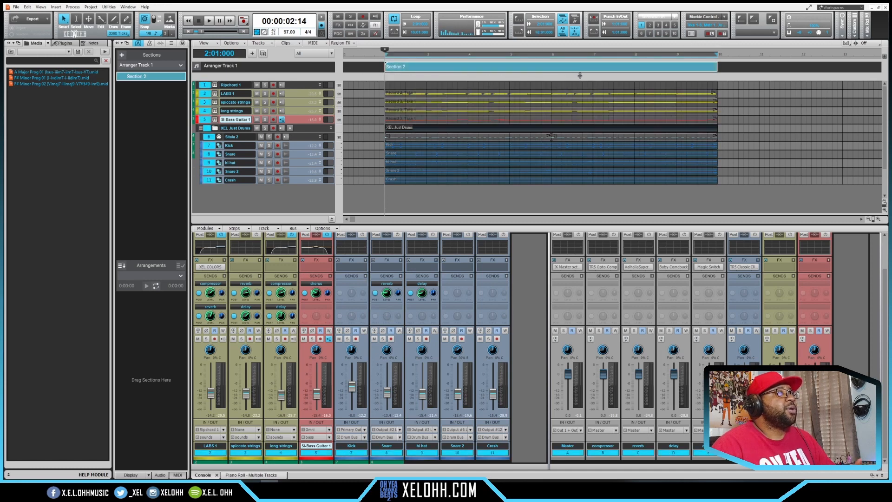
Set the new arranger section's type to Intro
right_click(391, 67)
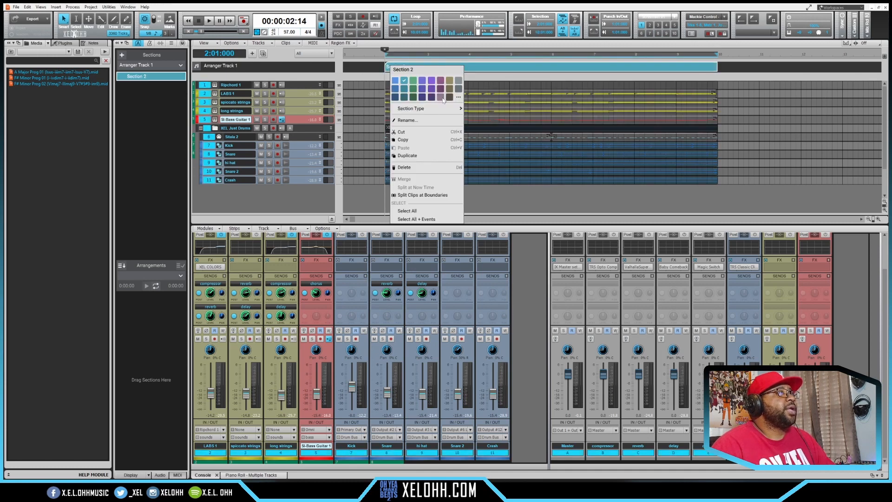
mouse_move(442, 109)
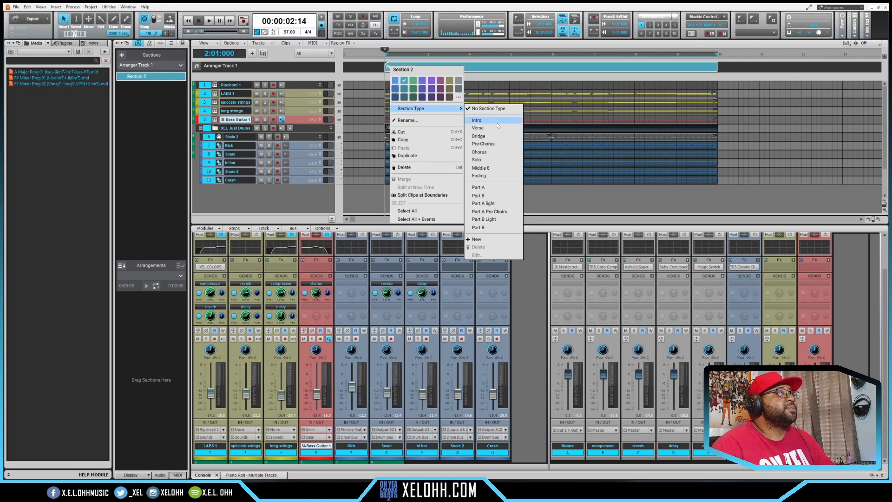
left_click(497, 122)
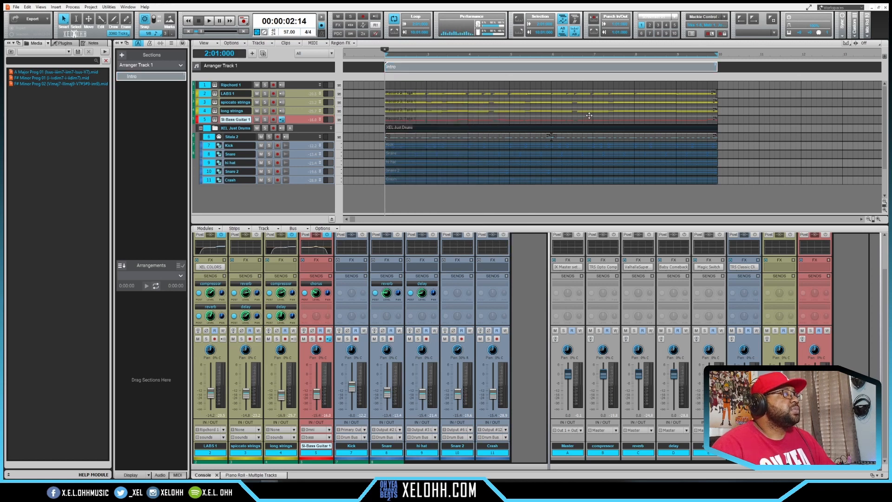
Move the Intro section with its clips to the start of the project and turn off looping
left_click(605, 135)
left_click(487, 68)
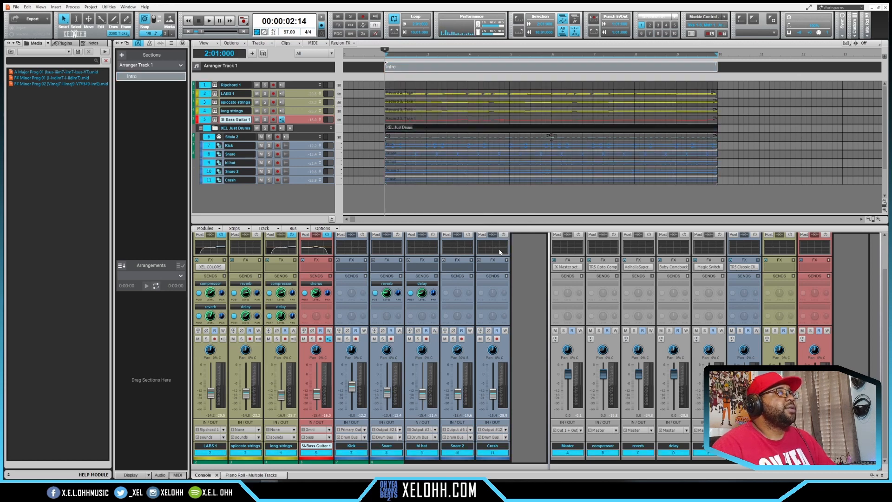
left_click_drag(511, 68, 470, 68)
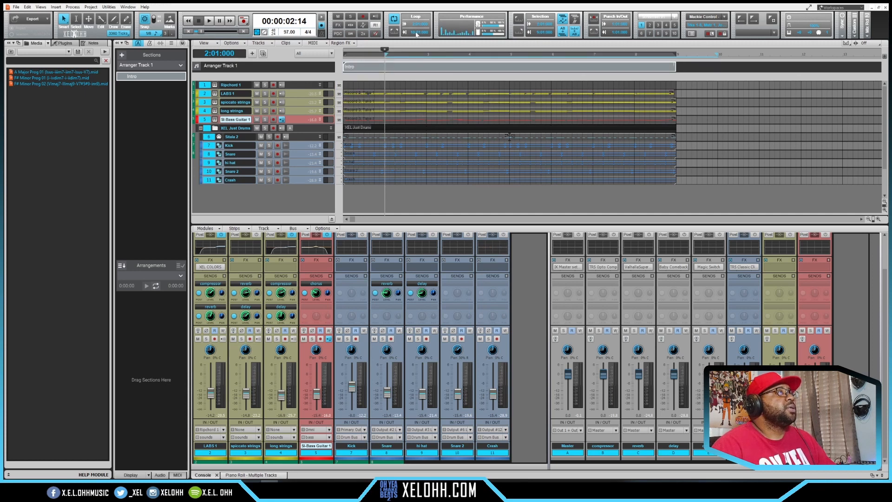
left_click(395, 19)
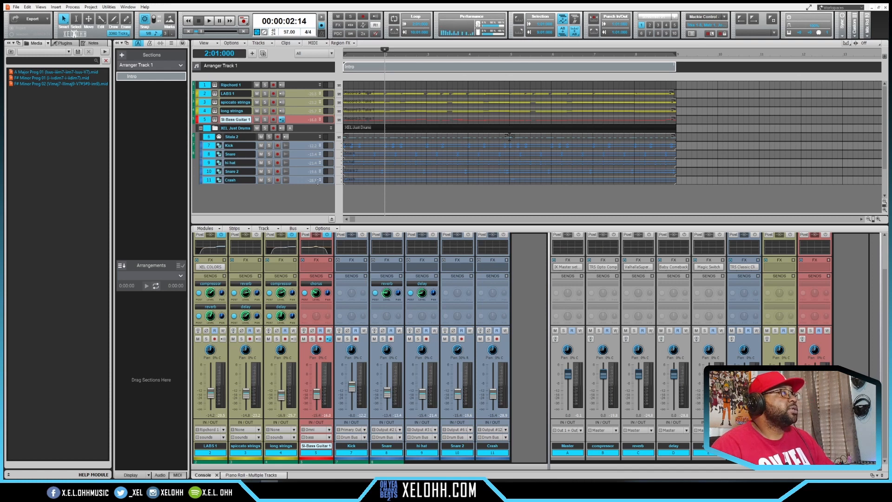
Hide the console and expand the LABS 1, spiccato strings, long strings, SI-Bass Guitar 1 and Sitala 2 tracks
key("d")
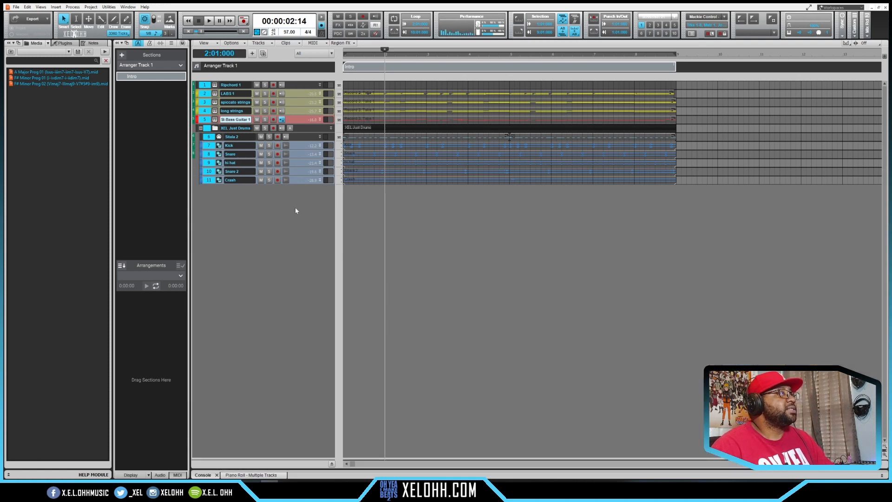
left_click(320, 94)
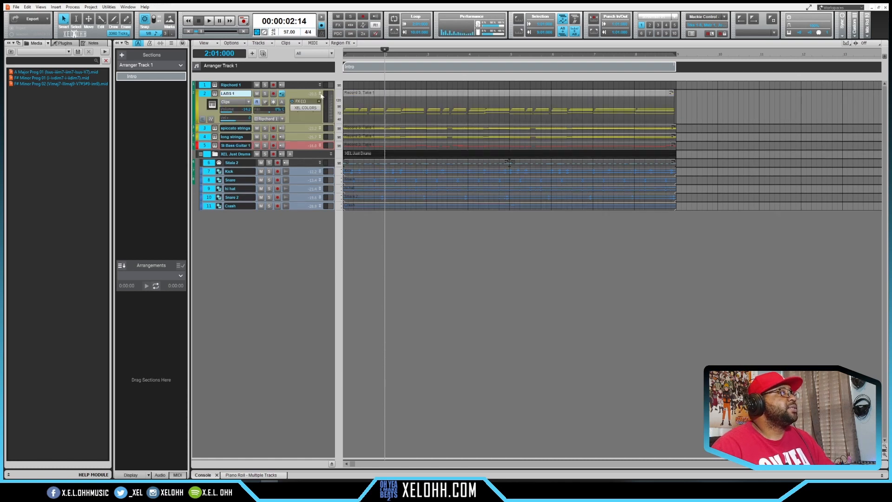
left_click(320, 129)
left_click(320, 163)
left_click(319, 197)
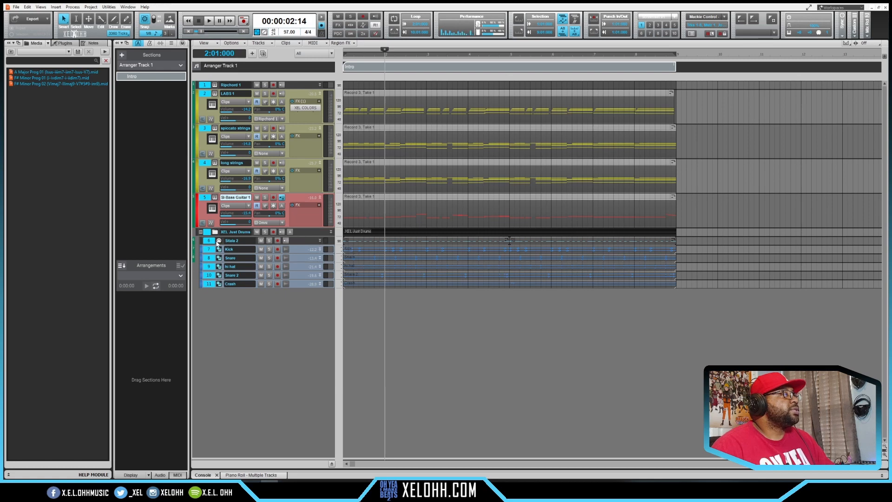
left_click(319, 240)
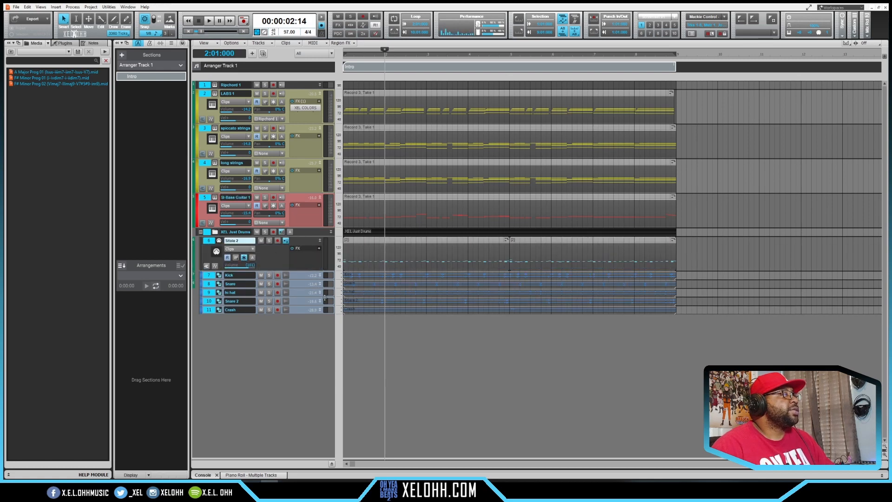
left_click_drag(335, 242, 338, 242)
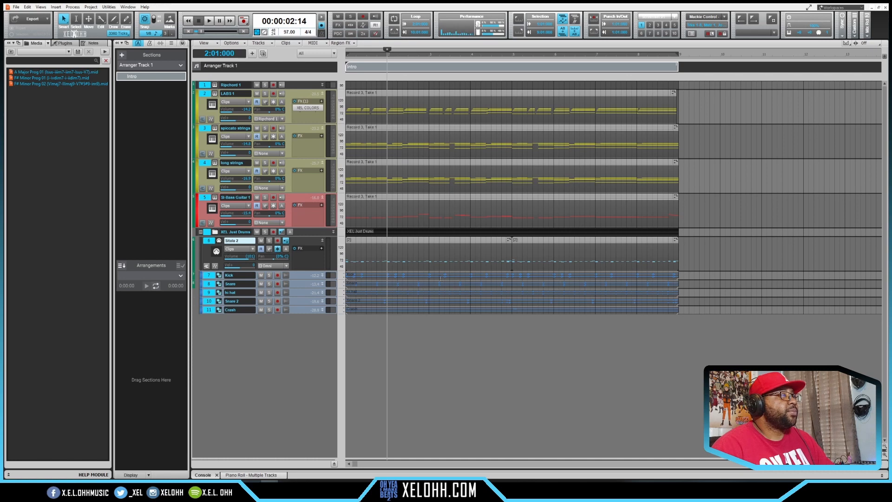
Duplicate the Intro section and set the copy's section type to Chorus
right_click(431, 67)
left_click(440, 155)
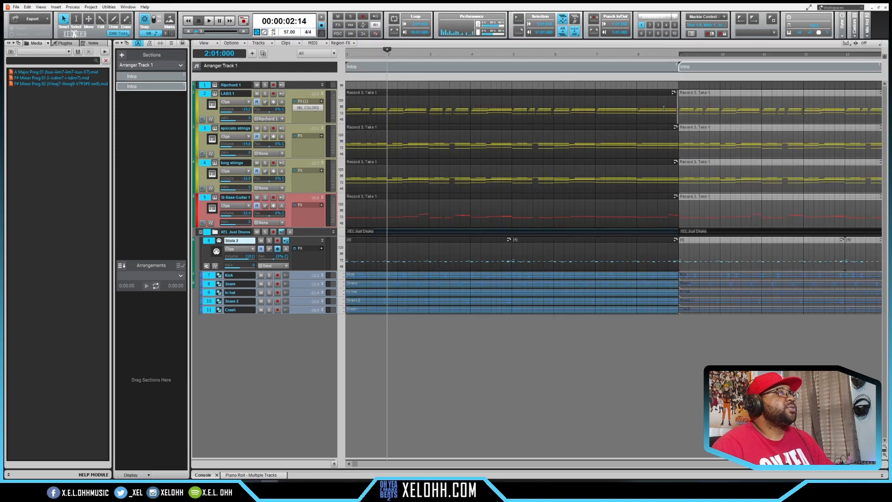
scroll(567, 168, "down", 1)
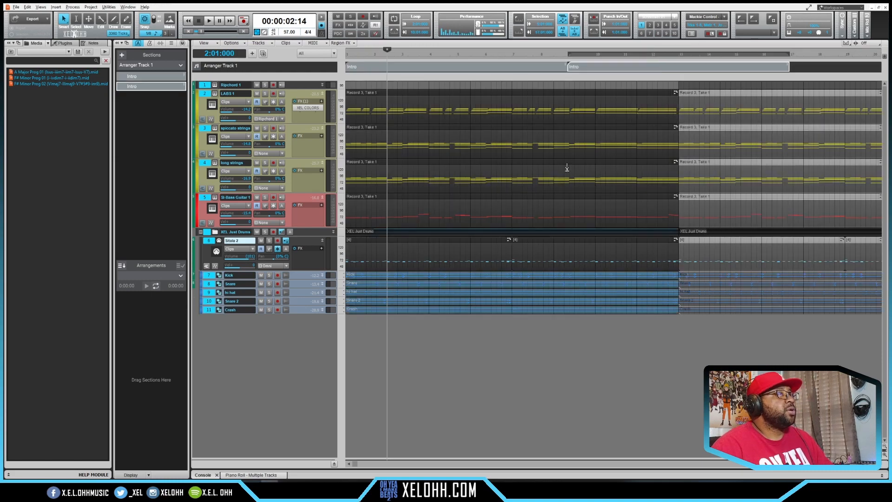
scroll(593, 341, "down", 1)
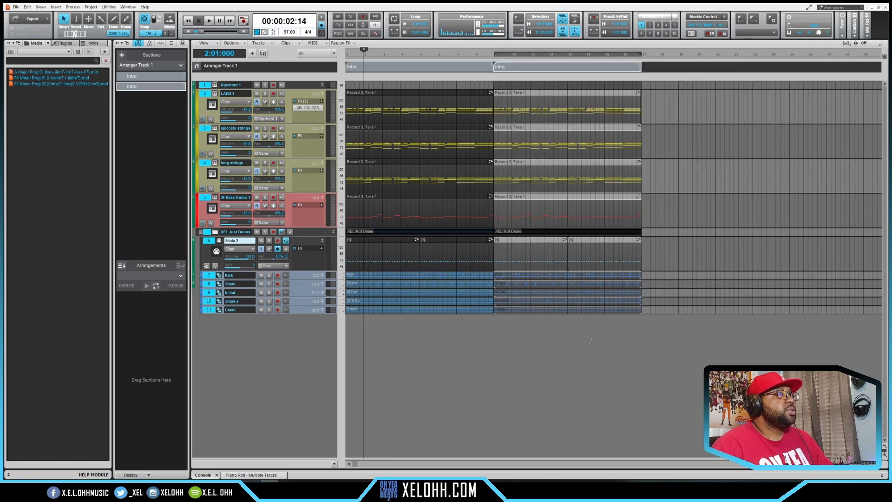
right_click(533, 68)
mouse_move(514, 112)
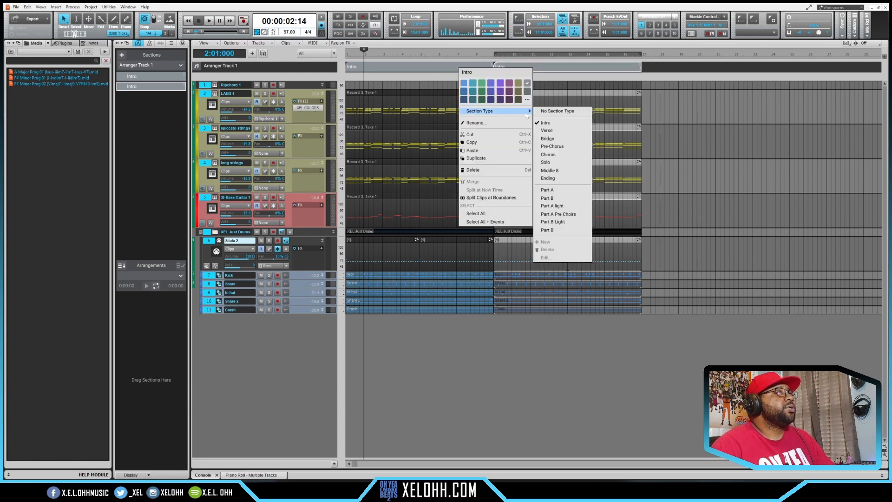
left_click(561, 156)
Duplicate the Chorus section and set the copy's section type to Verse
left_click(601, 68)
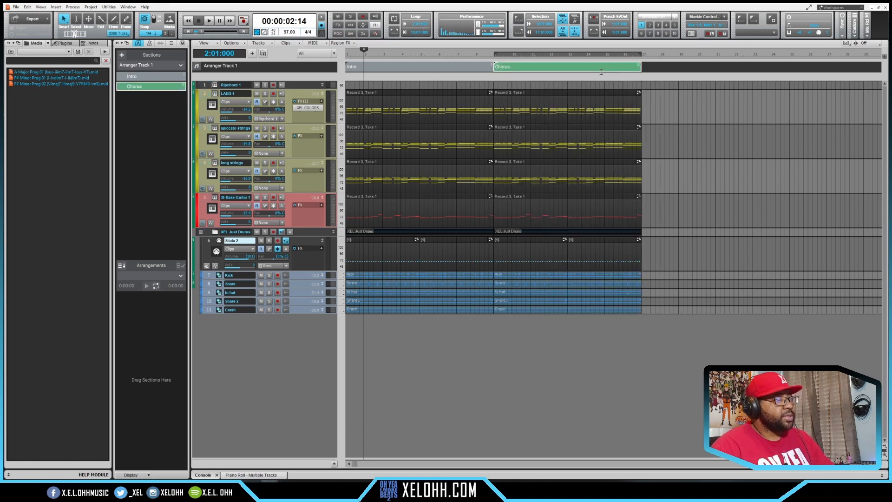
left_click(586, 69)
key("ctrl+d")
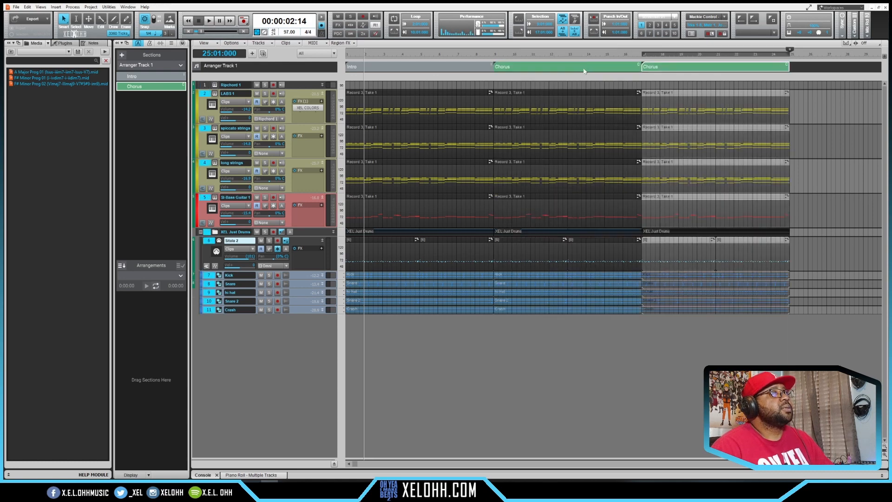
right_click(677, 69)
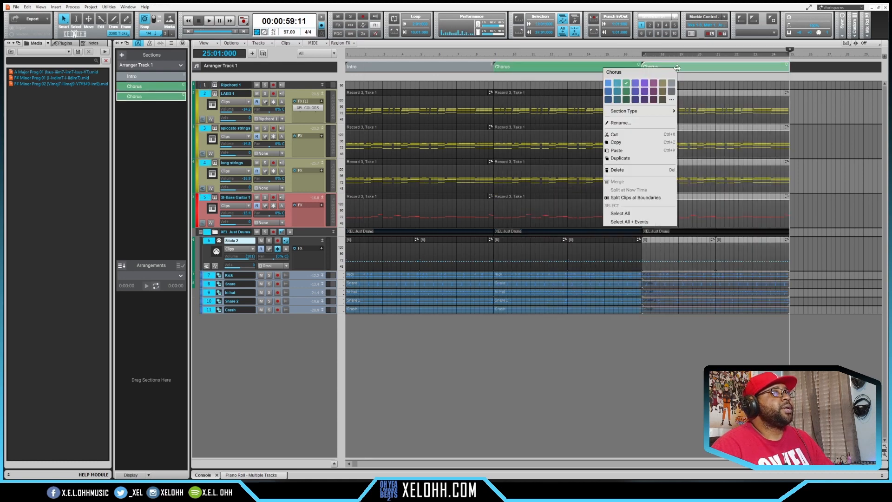
mouse_move(651, 111)
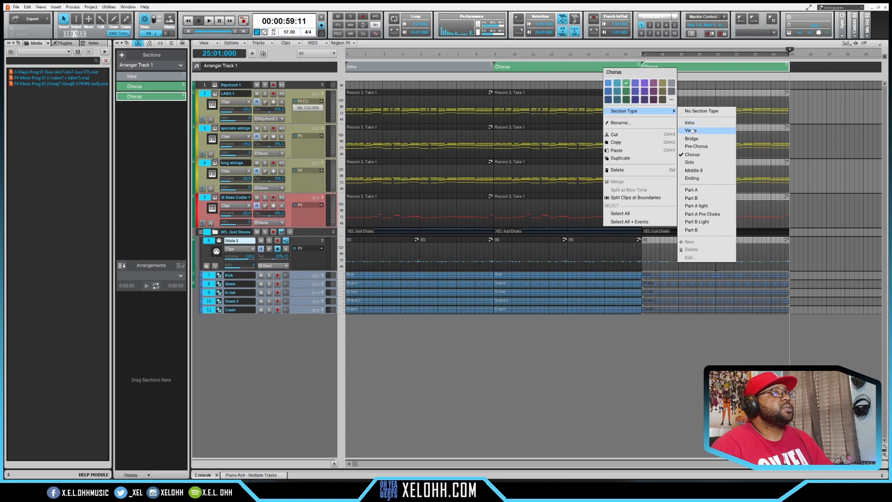
left_click(693, 130)
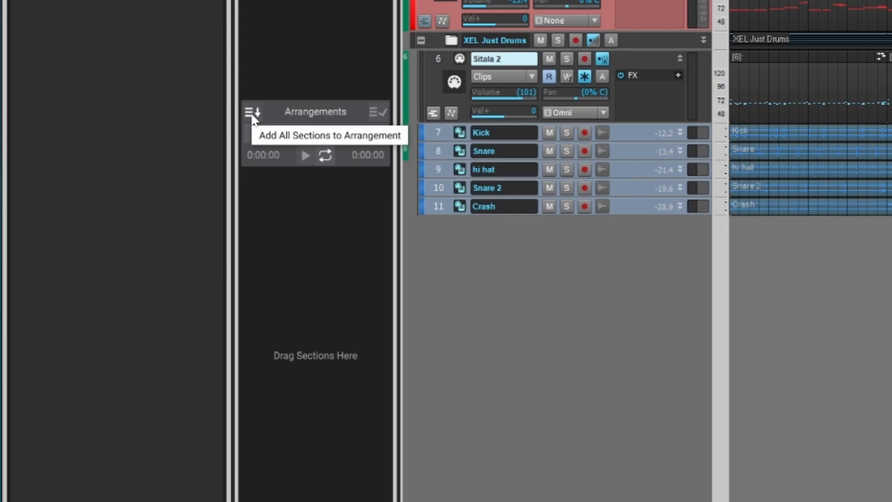
Add all sections to an arrangement and append a second Verse at its end
left_click(253, 114)
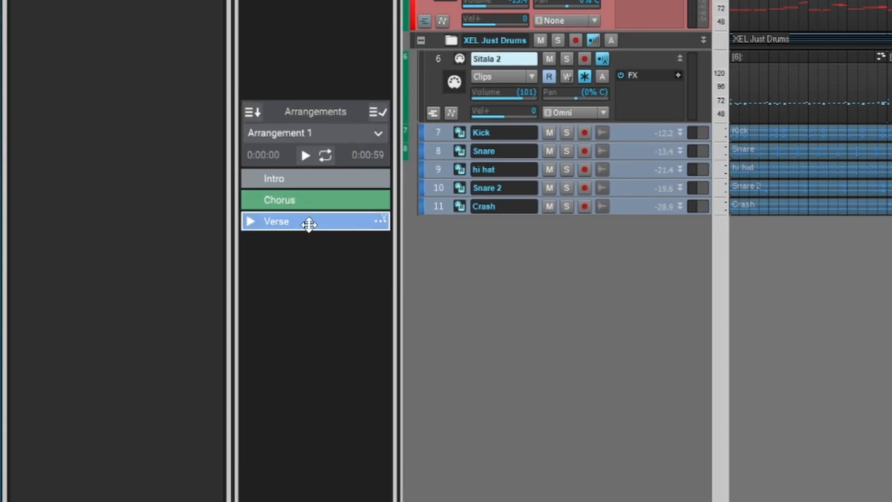
left_click_drag(308, 224, 316, 252)
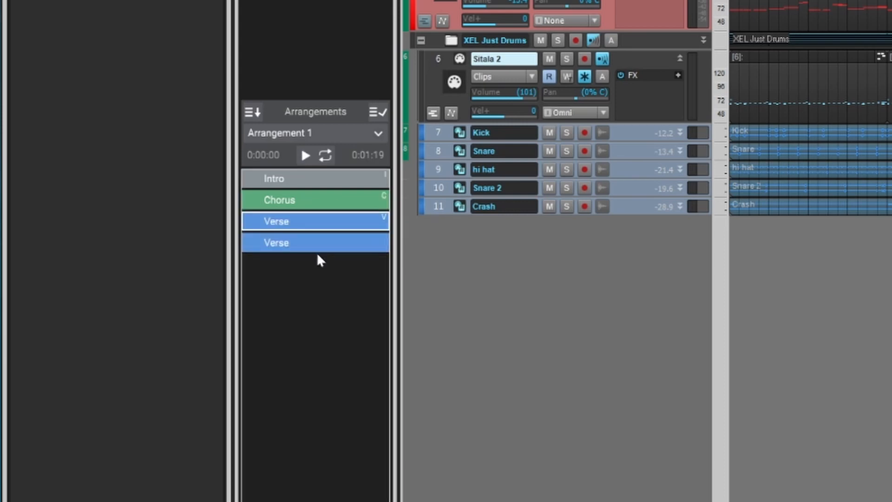
Append two more copies of the Chorus, Verse, Verse group to the arrangement and finish it with another Chorus
left_click(311, 200)
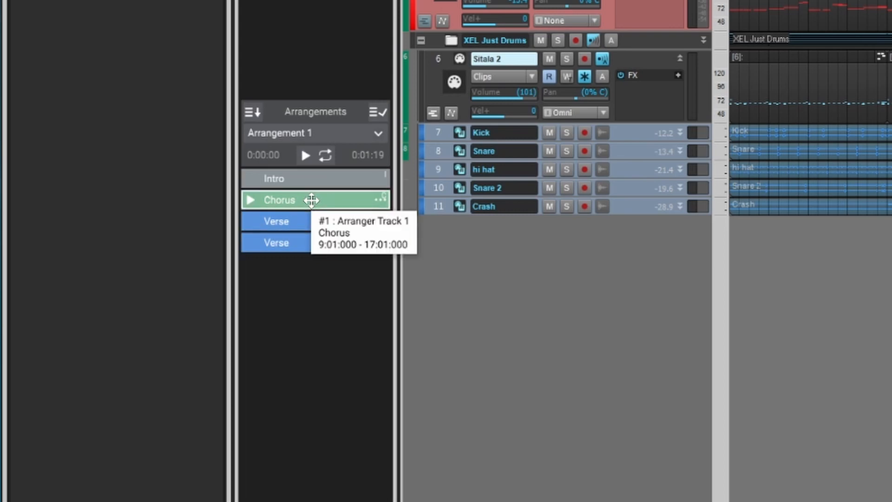
left_click(304, 242, "shift")
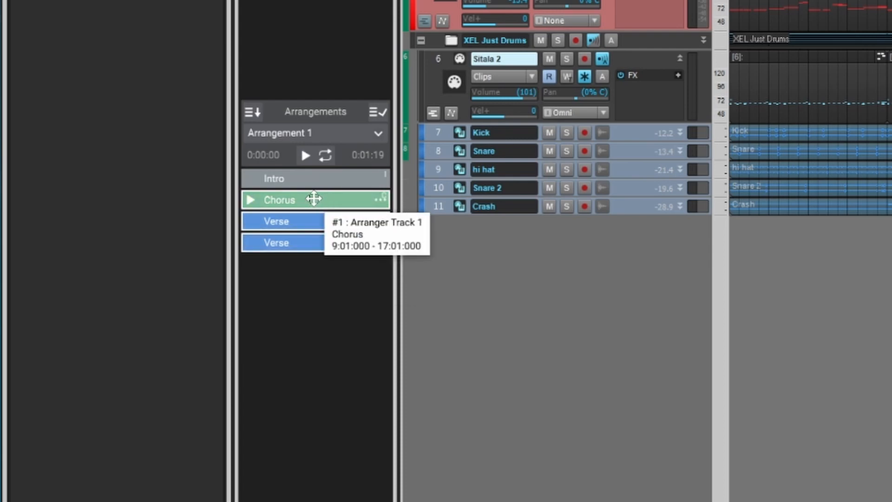
left_click_drag(314, 198, 305, 263)
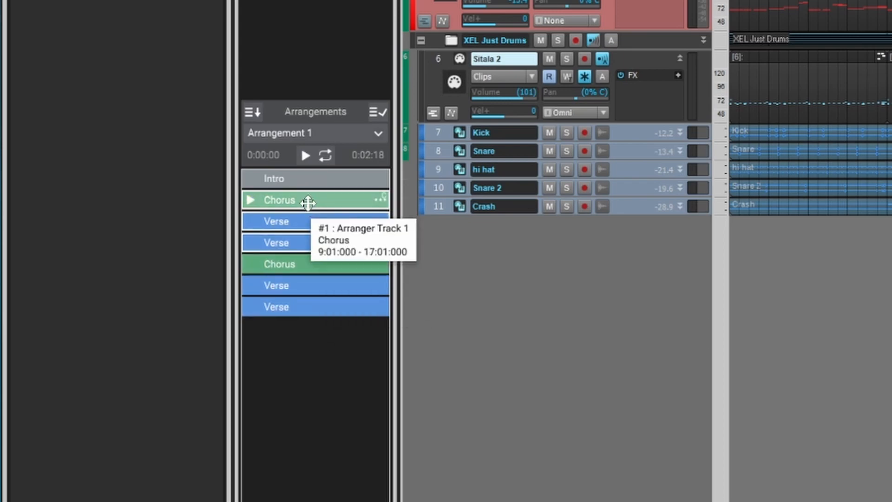
left_click_drag(308, 202, 300, 333)
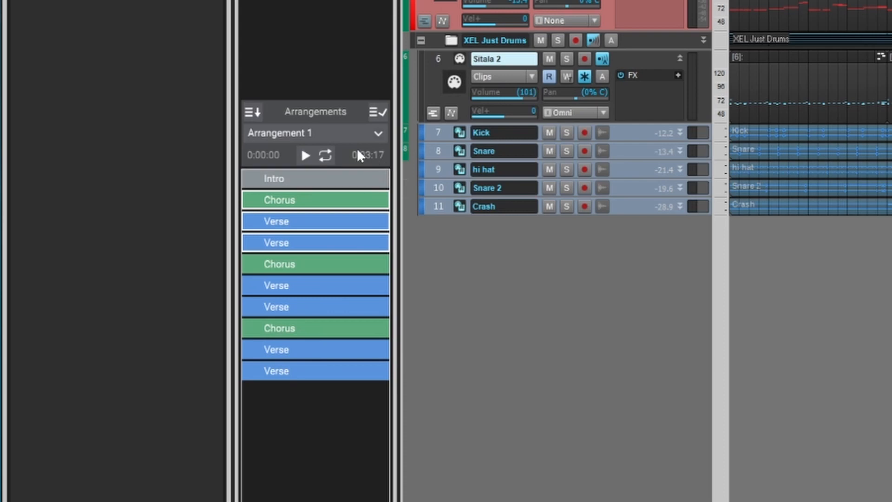
left_click(333, 407)
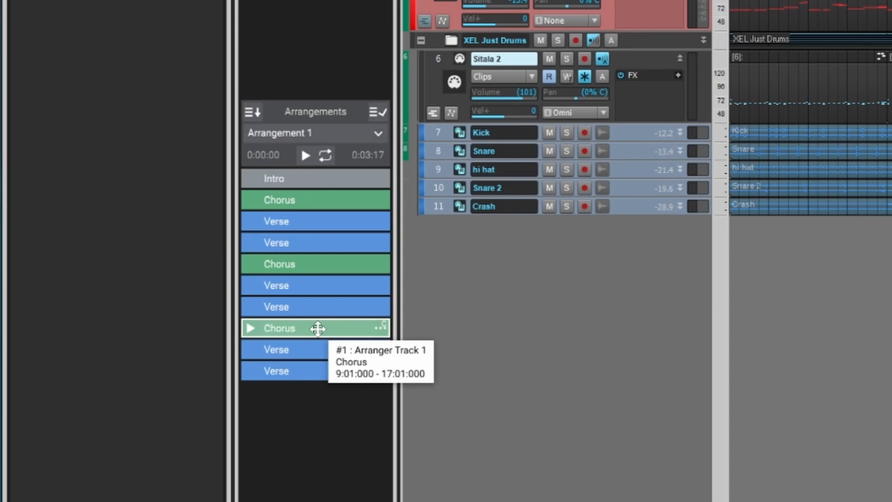
left_click_drag(318, 328, 302, 401)
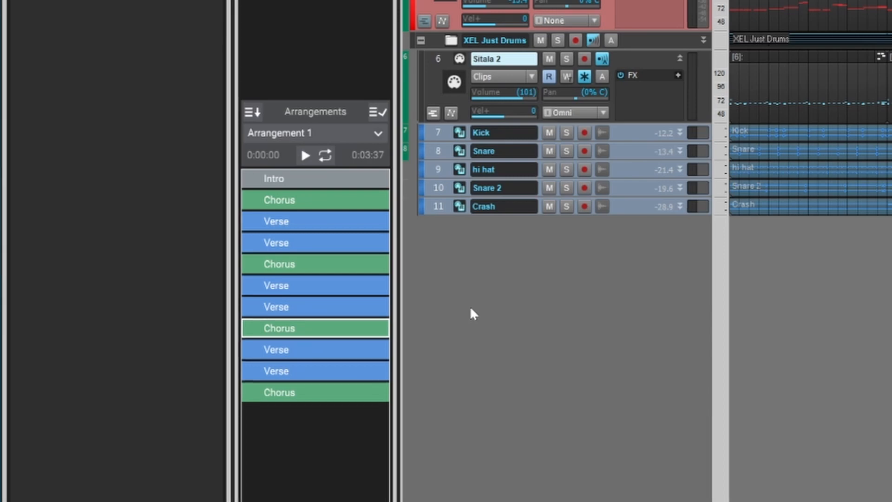
Commit Arrangement 1 to the project, replacing the existing track events
left_click(380, 115)
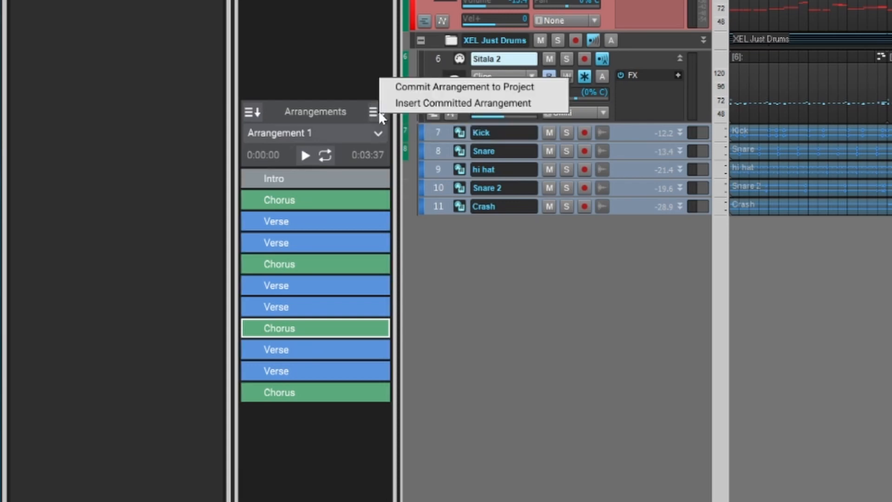
left_click(473, 104)
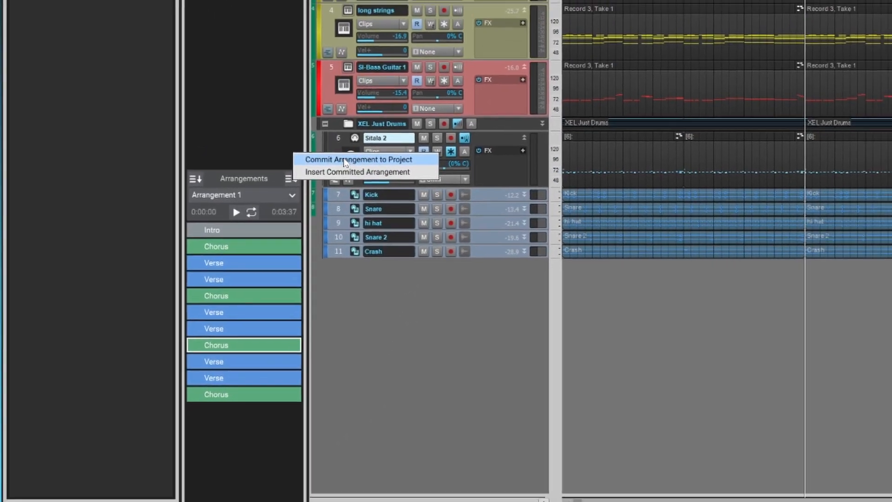
left_click(345, 160)
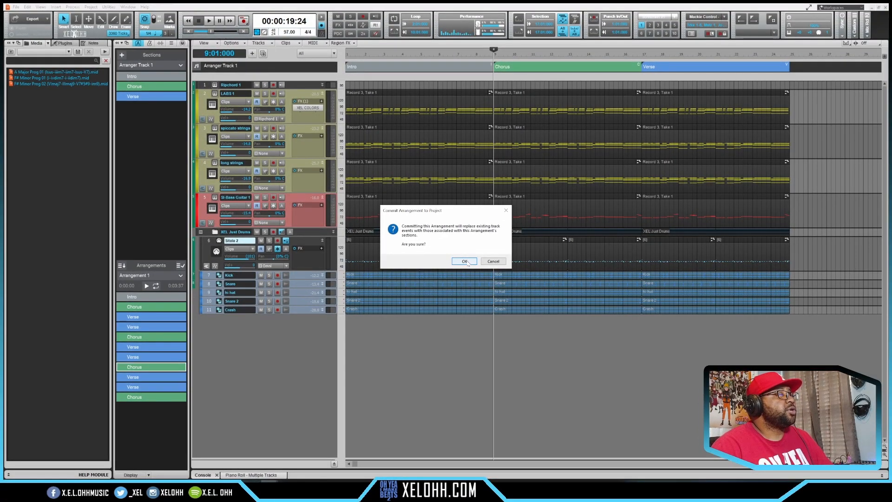
left_click(469, 261)
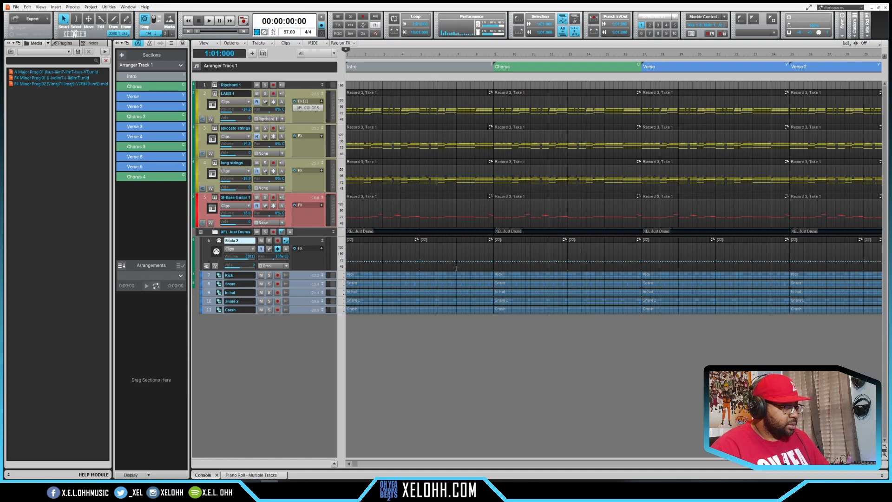
Mute the Kick, Snare, hi-hat, Snare 2 and Crash drum clips in the Intro section
scroll(456, 269, "down", 3)
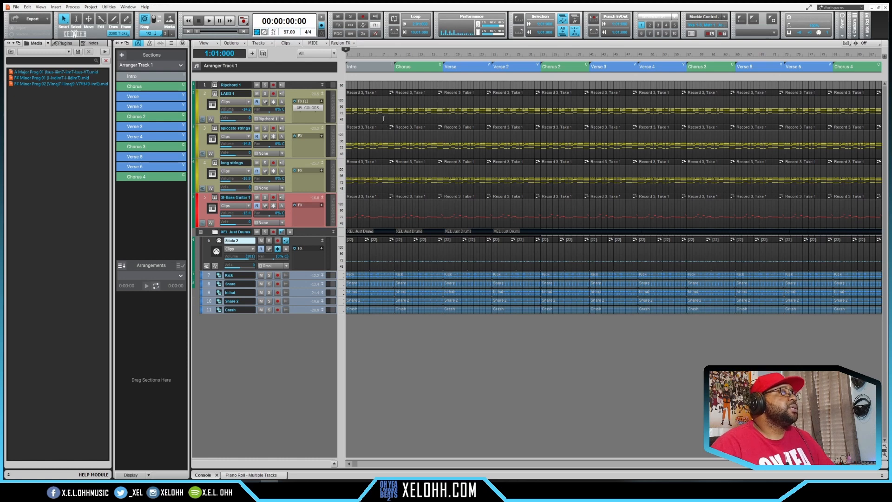
left_click(363, 274)
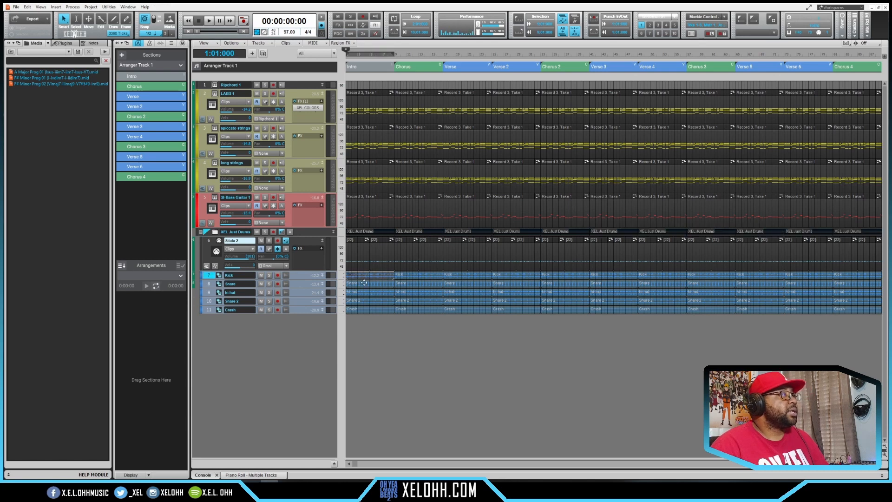
left_click(365, 309, "shift")
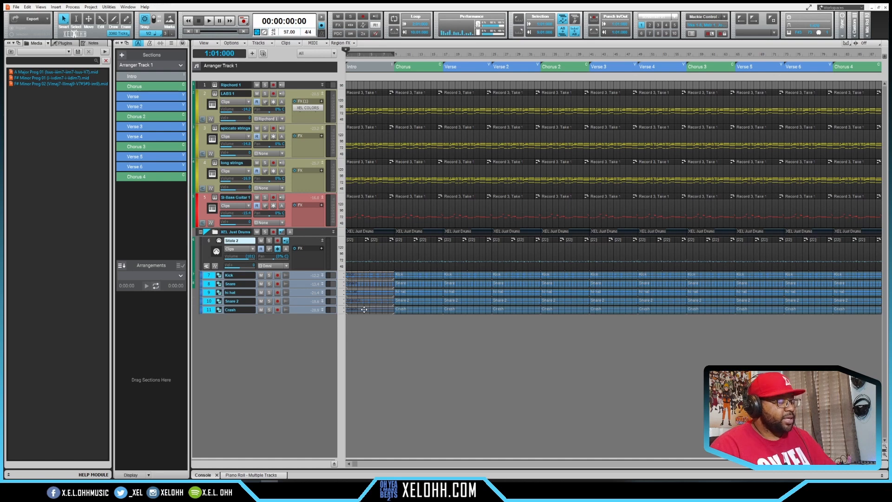
key("k")
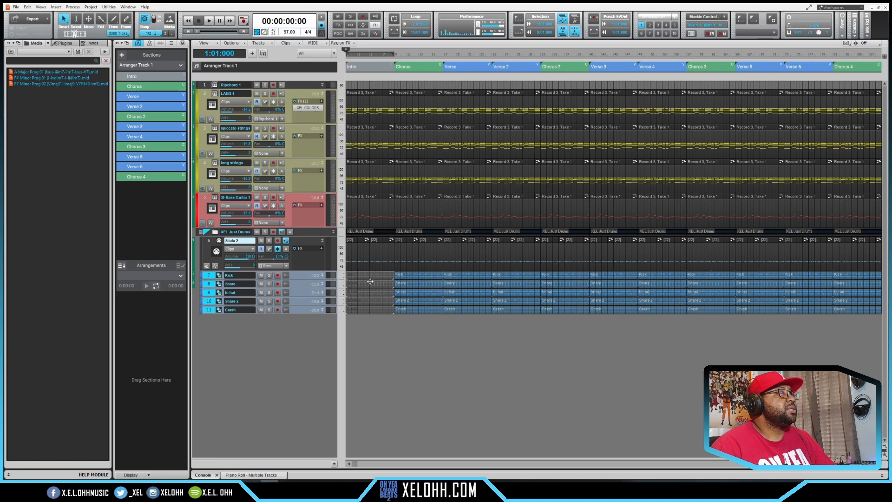
Mute the bass guitar and spiccato strings clips in the Intro and trim the long strings clip to start at the Intro's midpoint
left_click(368, 197)
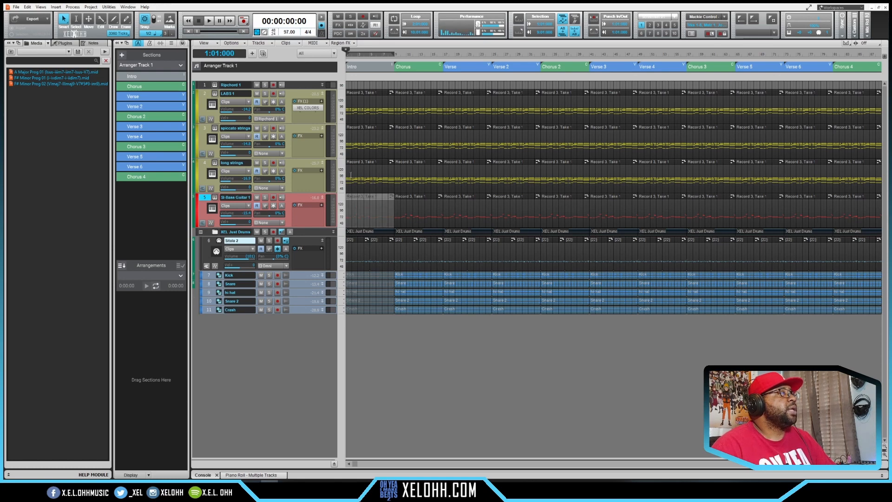
left_click_drag(347, 180, 370, 182)
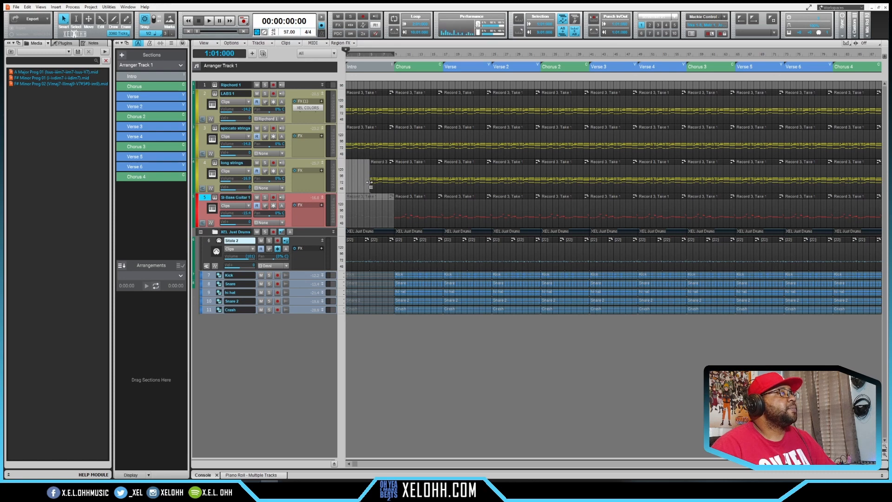
left_click(367, 129)
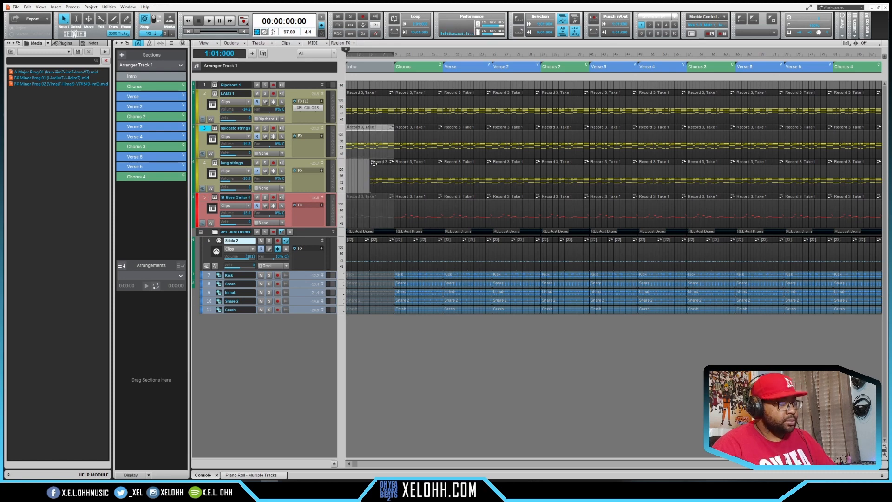
key("shift+m")
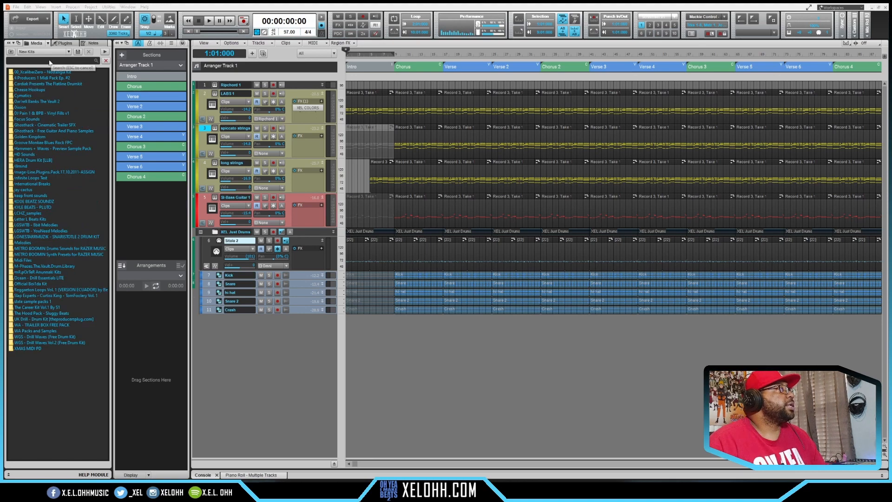
Search the Cymatics sample folder for "crash" and place a Trap Starter Pack crash on a new track near the Intro's end
left_click(50, 61)
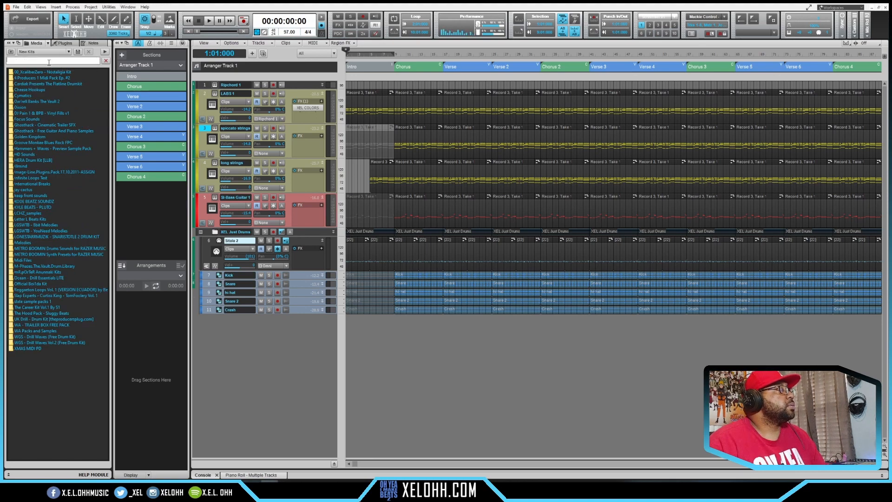
double_click(23, 96)
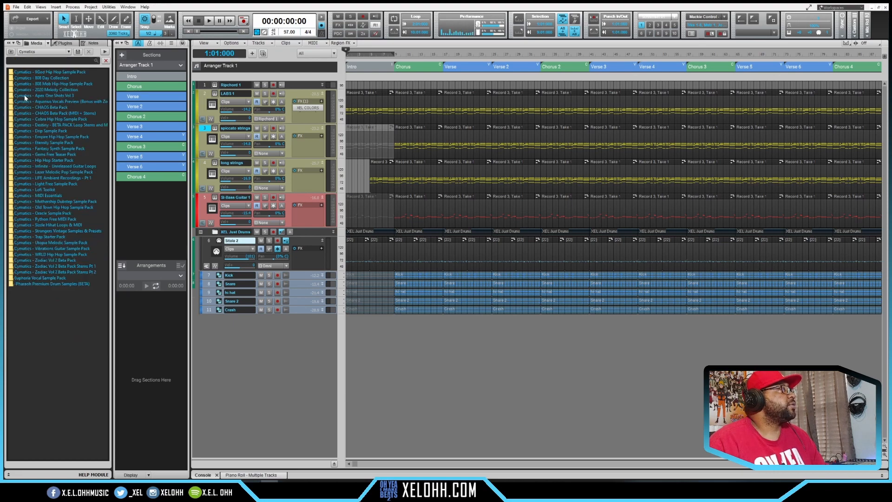
left_click(38, 61)
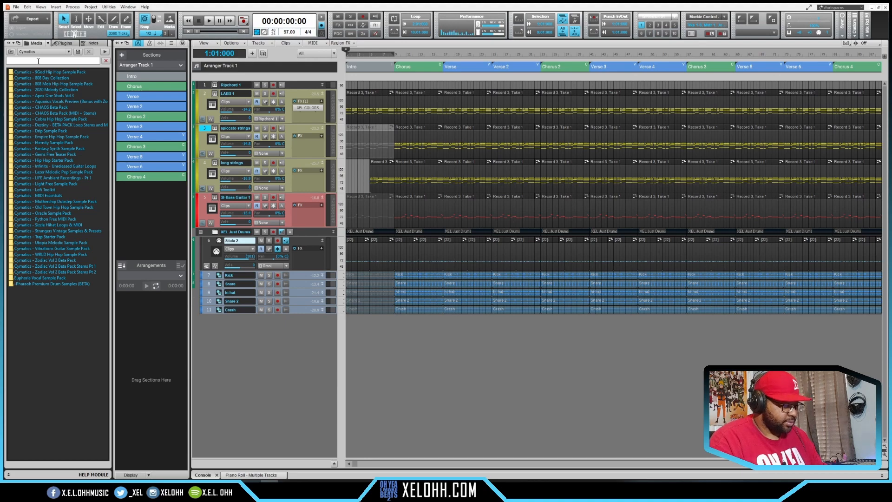
type("crash")
left_click_drag(55, 243, 382, 328)
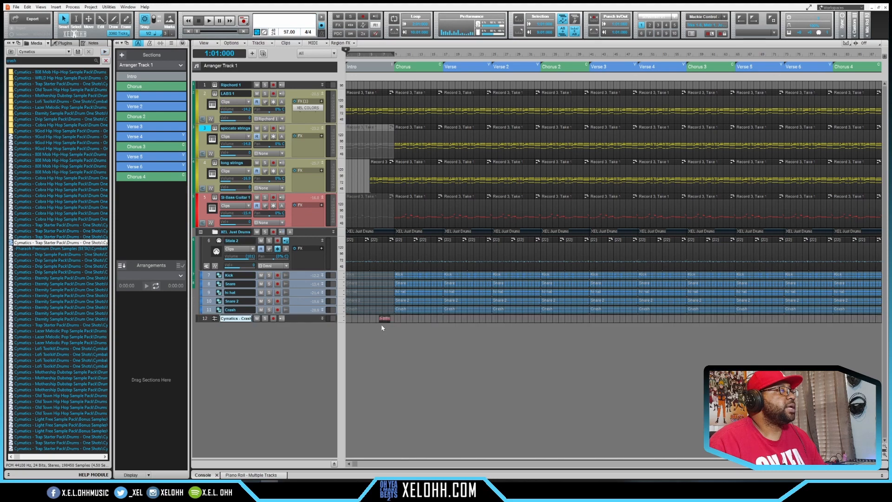
Enlarge the new crash track, shift its clip closer to the Chorus and stretch it to end exactly where the Chorus starts
left_click(323, 320)
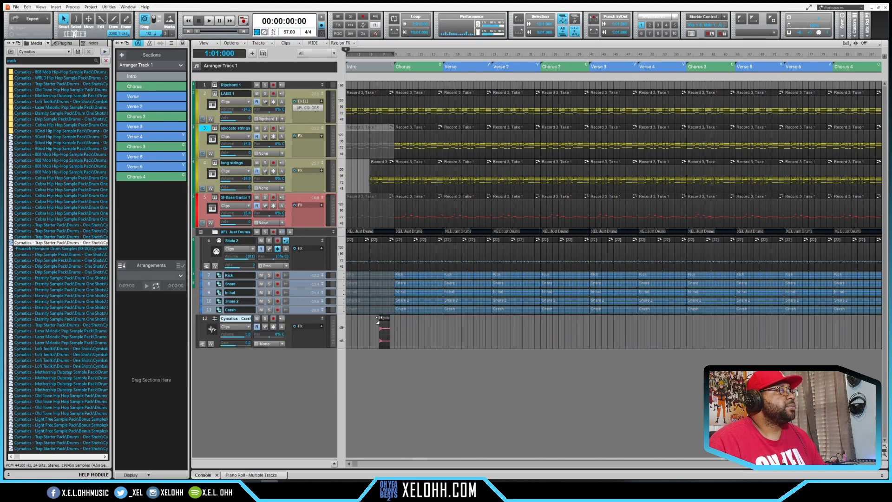
left_click_drag(385, 320, 388, 322)
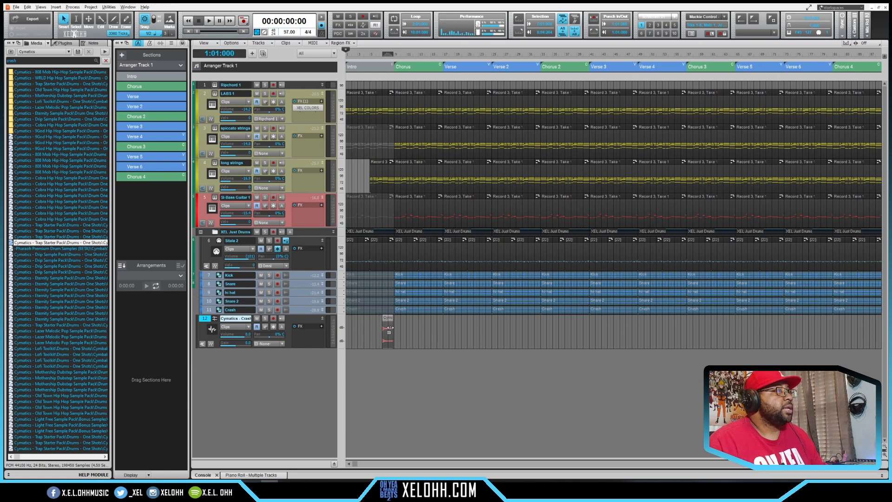
key("ctrl+Right")
key("ctrl+Right")
key("ctrl+Right")
key("ctrl+Right")
key("ctrl+Right")
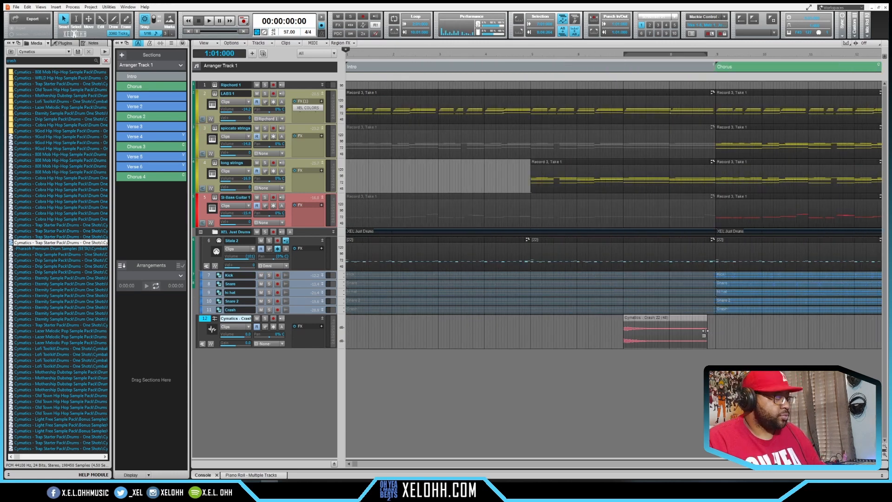
left_click_drag(704, 330, 715, 333)
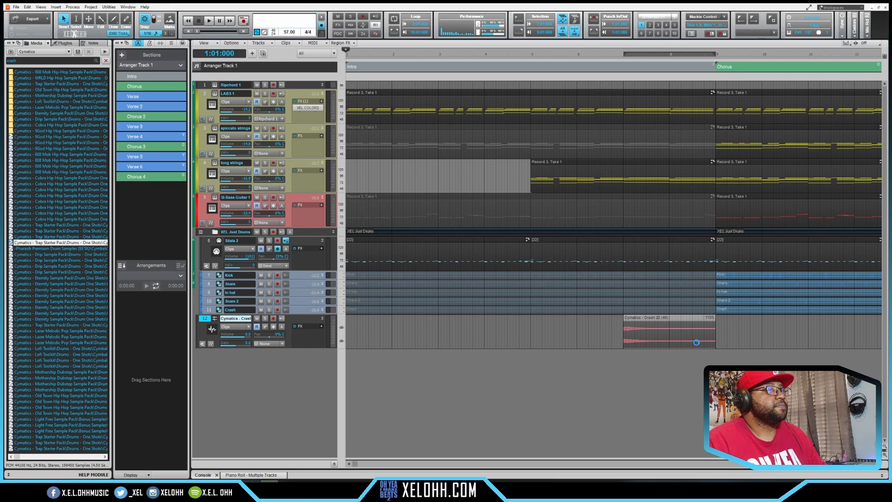
Reverse the stretched crash clip and play the song from the start through the first Chorus
left_click(660, 320)
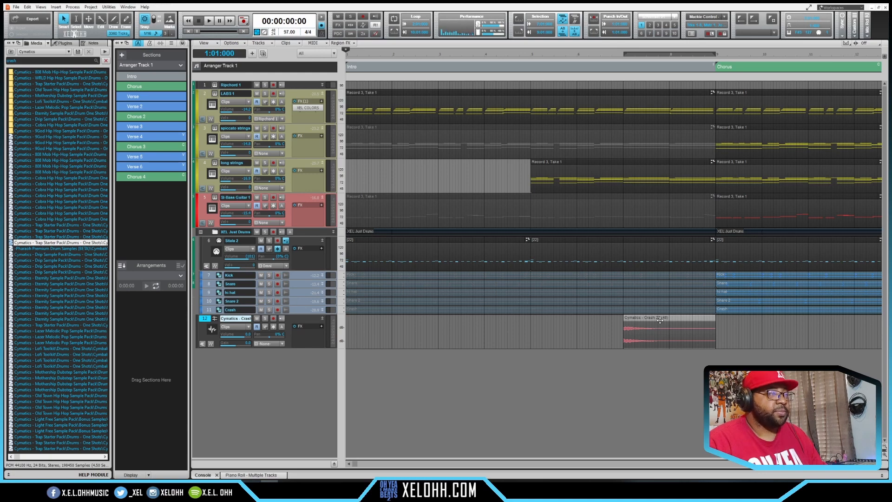
key("ctrl+r")
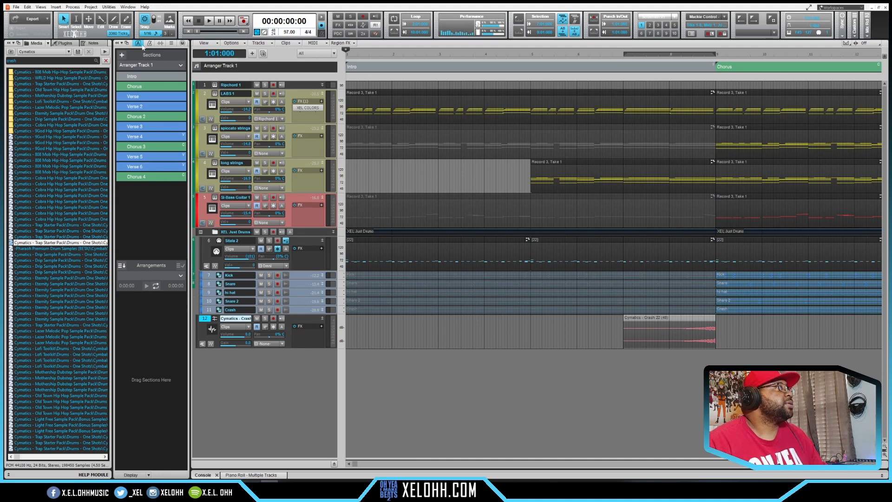
left_click(72, 7)
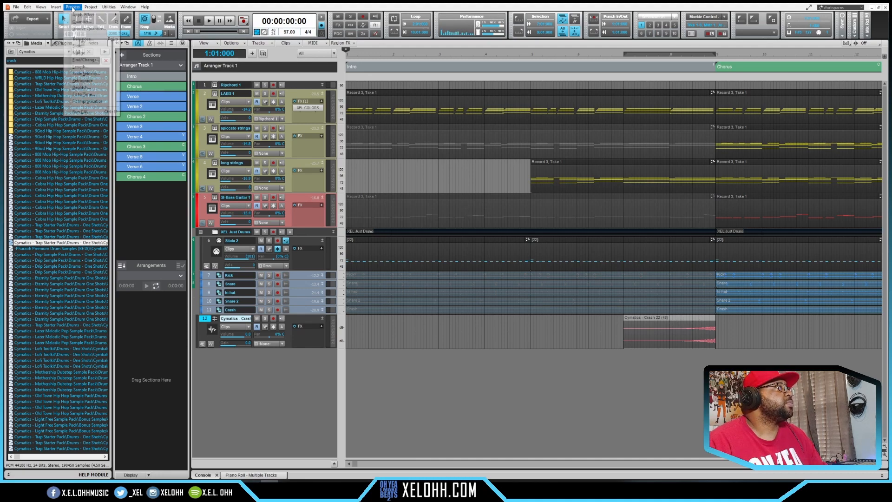
mouse_move(80, 16)
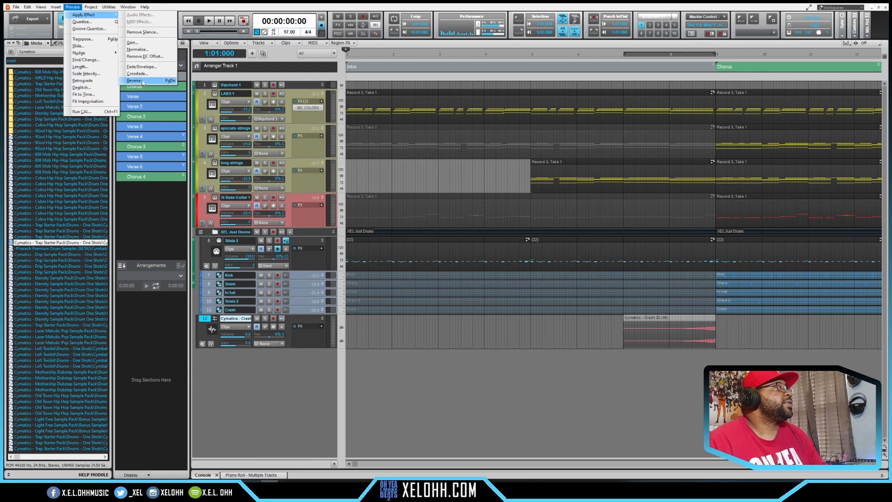
left_click(667, 321)
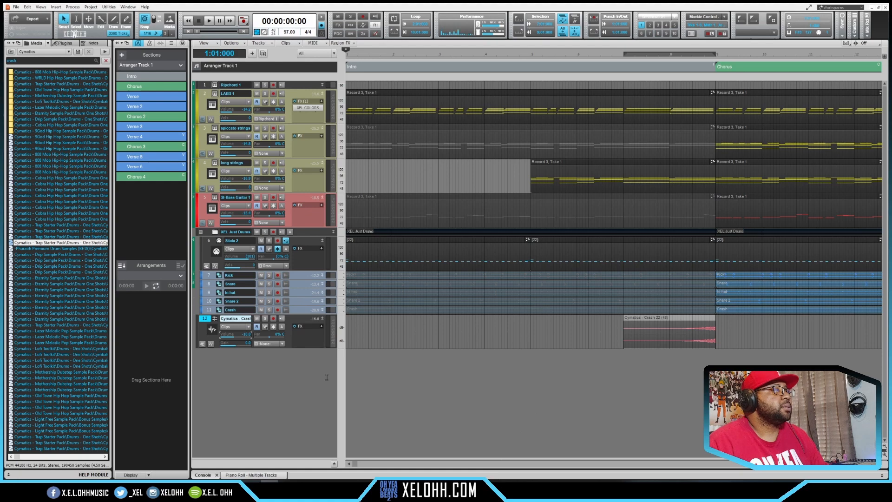
key("space")
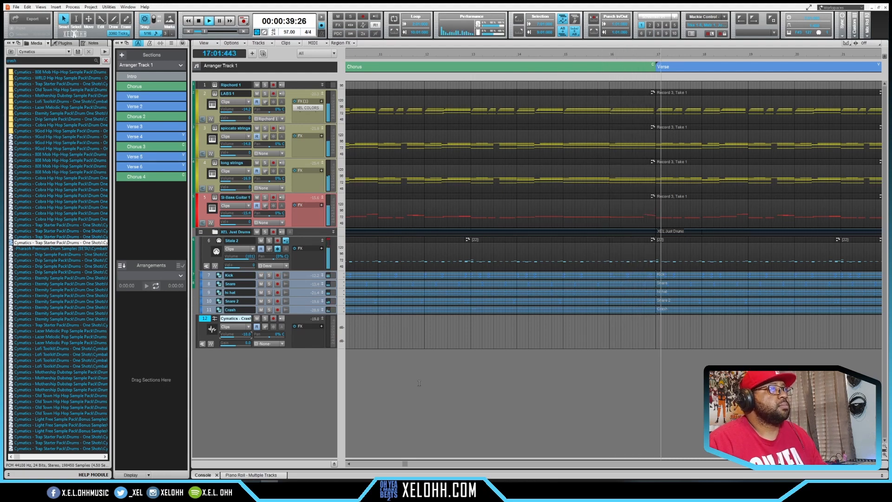
key("space")
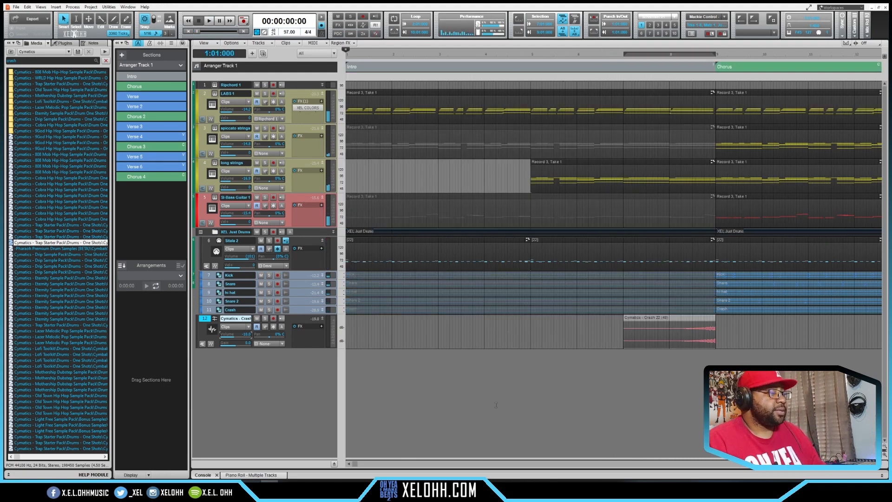
Copy the reversed crash clip to lead into Chorus 2, Chorus 3 and Chorus 4
scroll(497, 397, "down", 8)
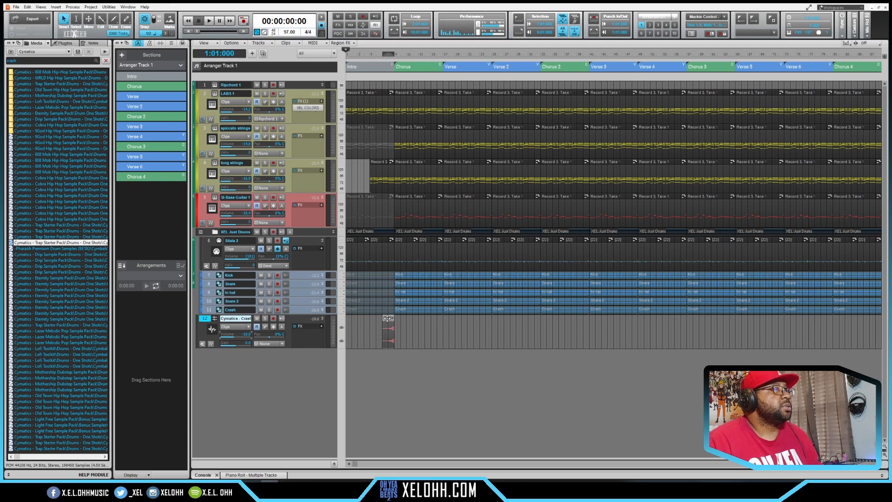
left_click_drag(387, 318, 533, 326)
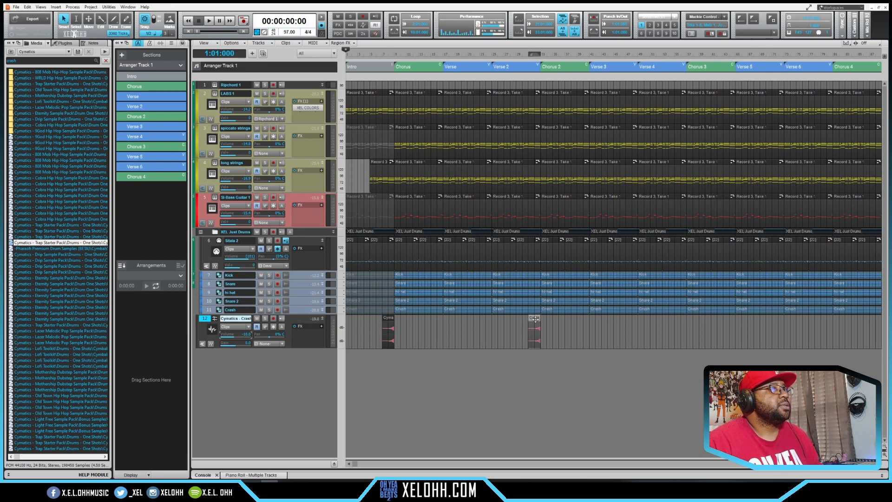
left_click_drag(535, 319, 683, 333)
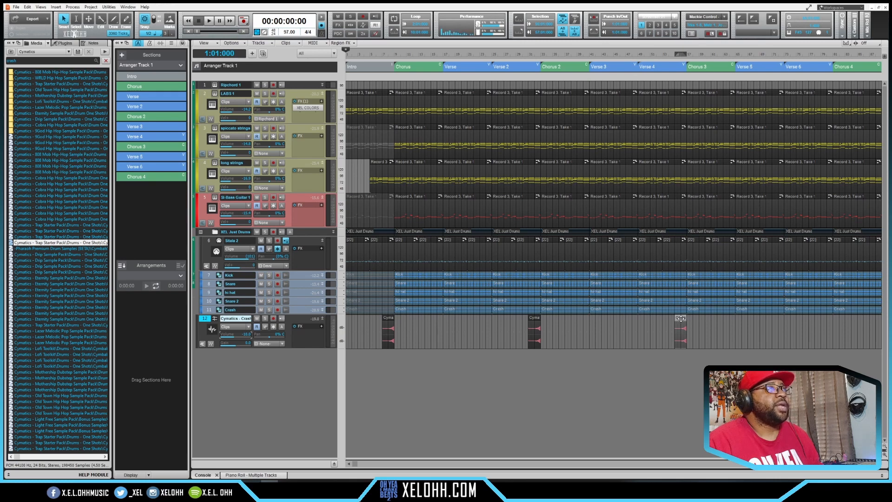
left_click_drag(682, 319, 827, 341)
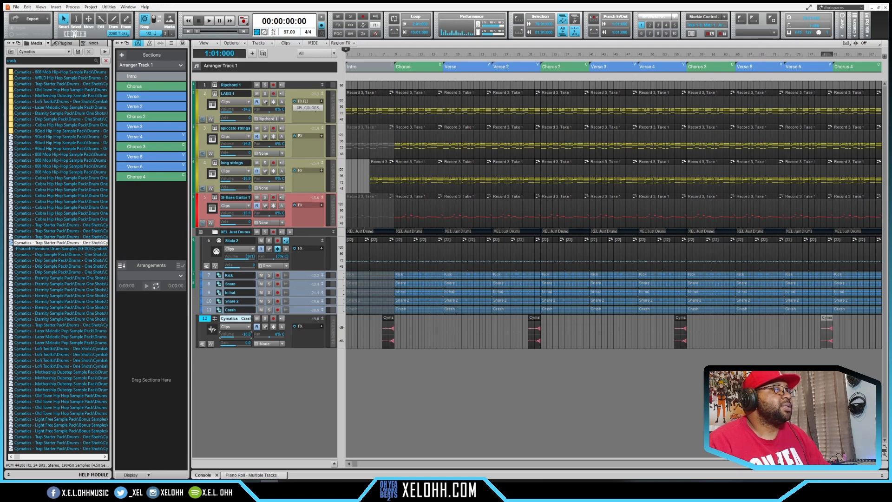
Mute the drum Crash and spiccato strings clips in Verse and Verse 2, plus the long strings clip in Verse
left_click(455, 309)
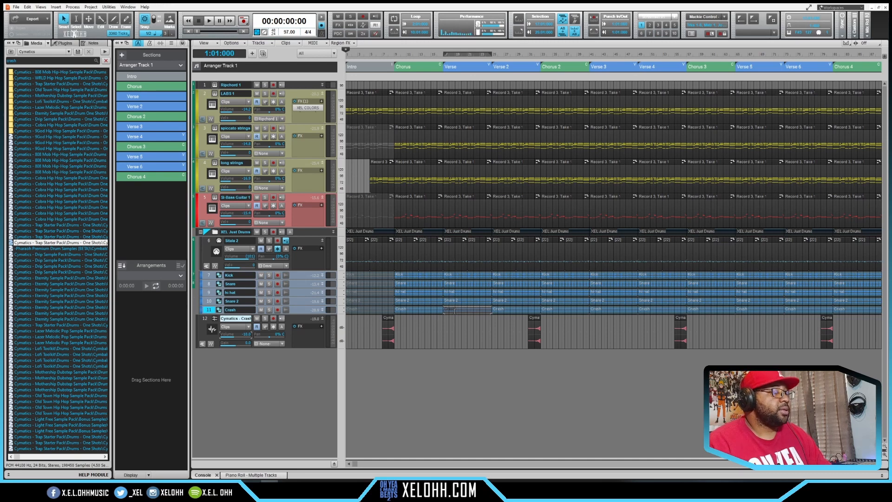
left_click(508, 308)
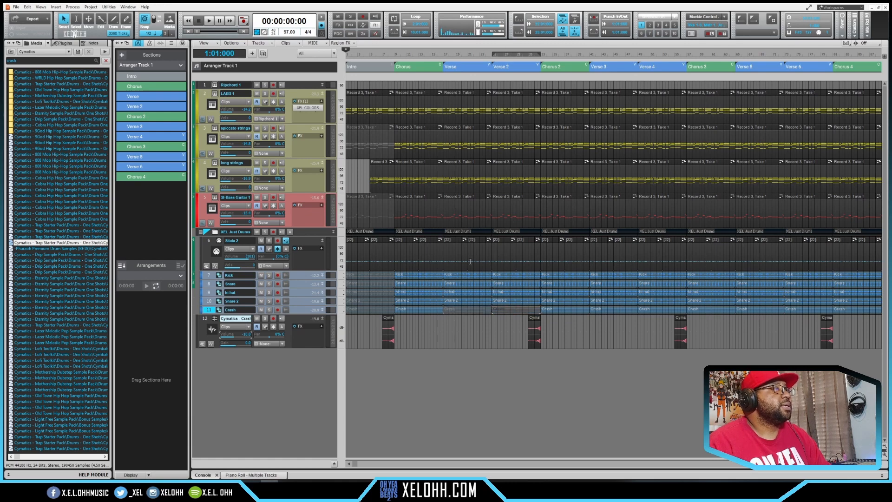
left_click(461, 129)
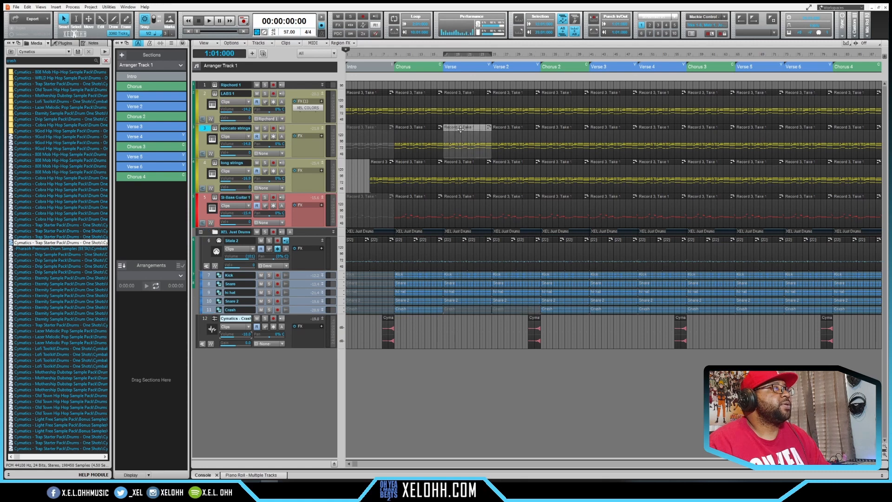
left_click(507, 132)
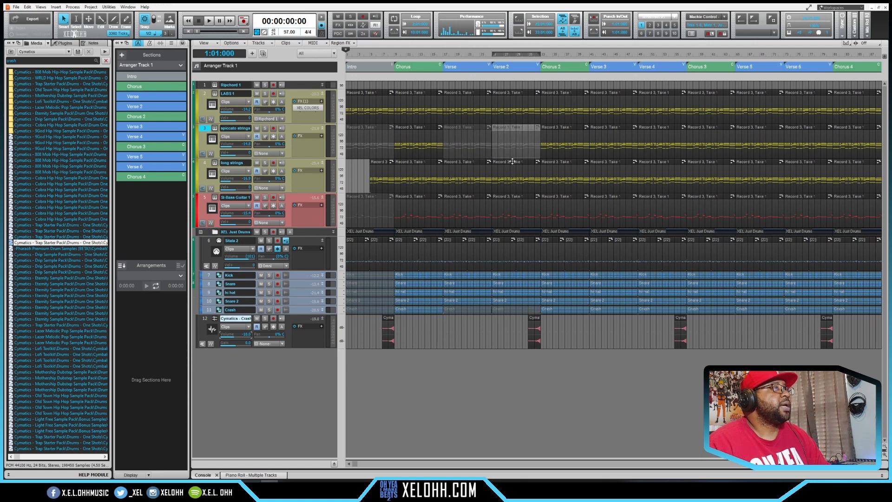
left_click(464, 164)
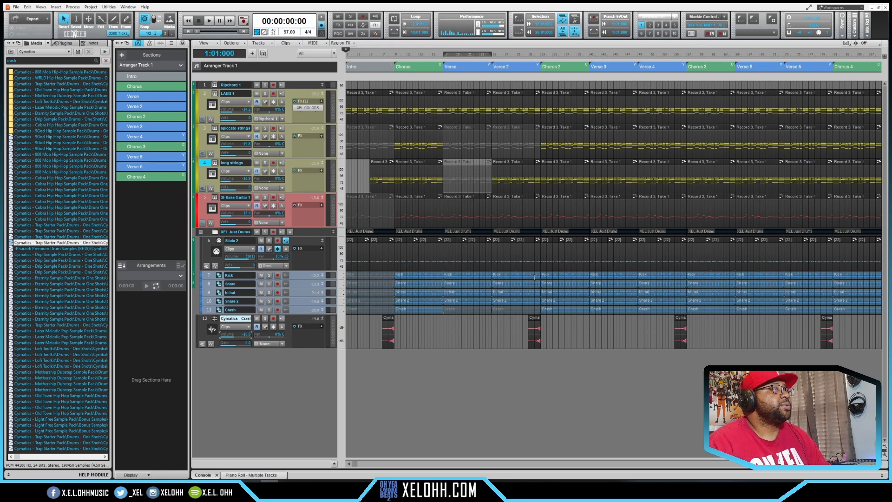
Trim about one measure off the end of the Kick, Snare, hi-hat and Snare 2 clips in Verse 2
left_click(536, 275)
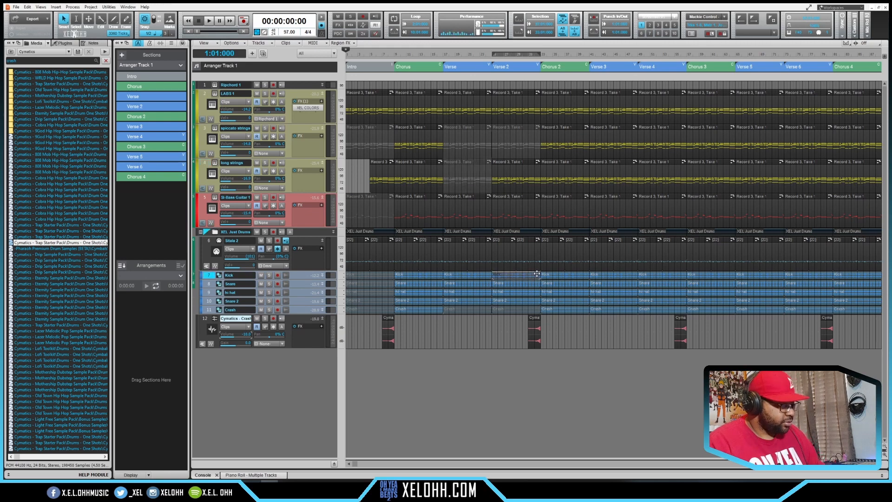
left_click(536, 301, "shift")
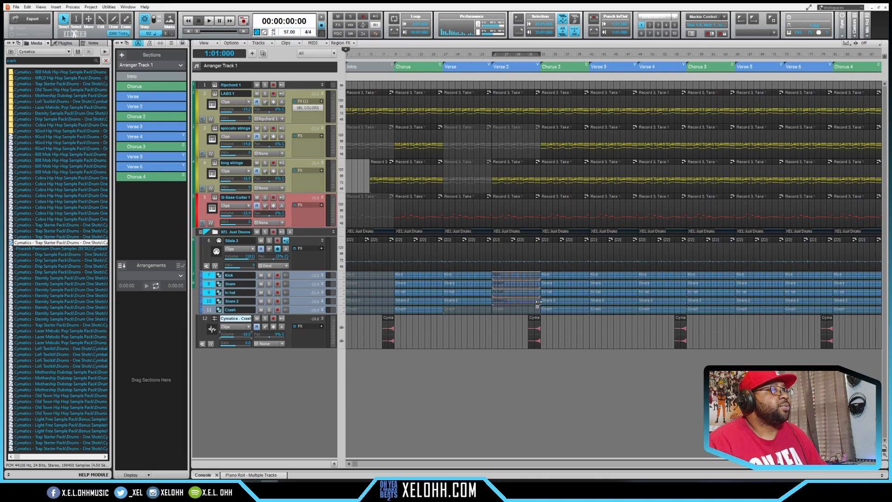
left_click_drag(538, 302, 535, 305)
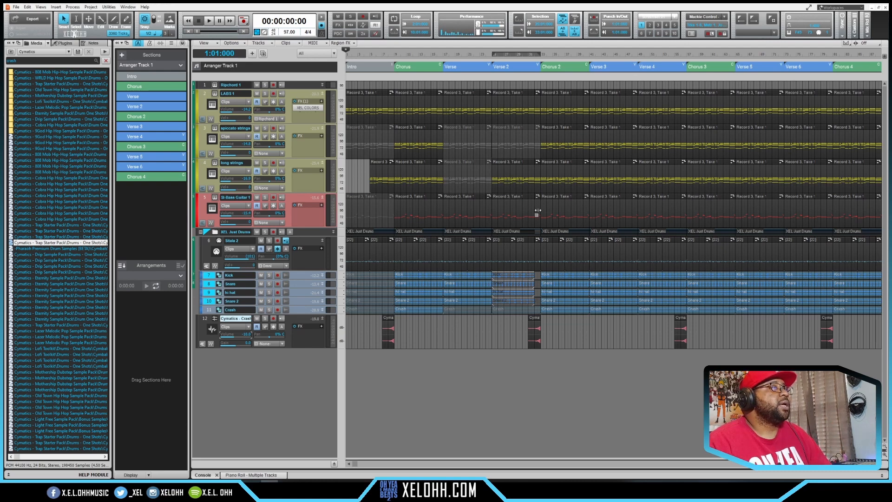
Trim one measure off the ends of the bass guitar and long strings clips in Verse 2, and trim the first four drum tracks' starts in Verse 3
left_click_drag(538, 210, 533, 210)
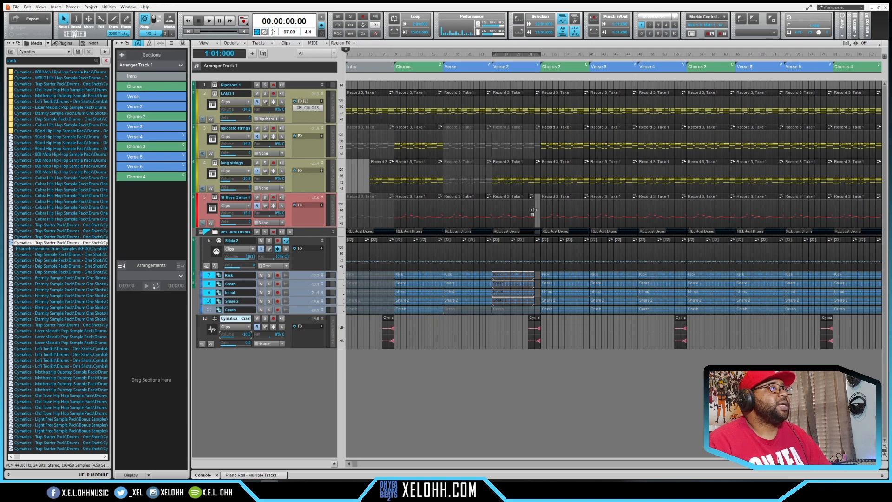
left_click_drag(538, 178, 534, 177)
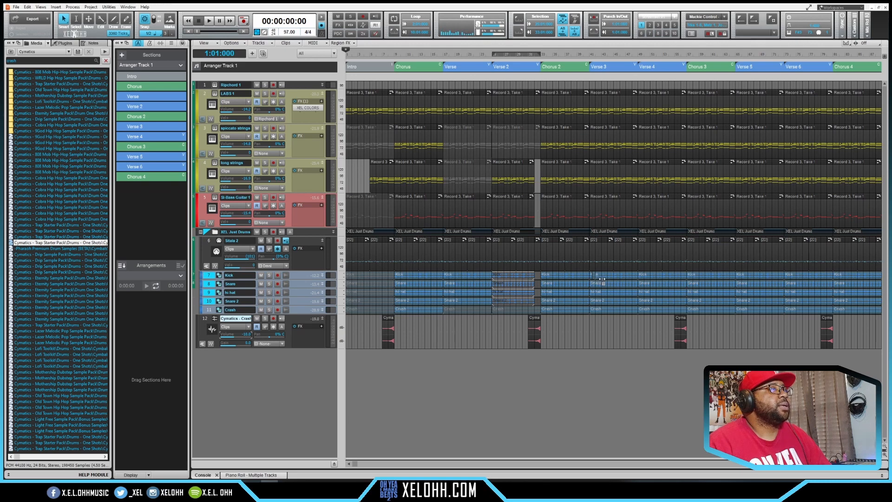
left_click_drag(596, 278, 606, 278)
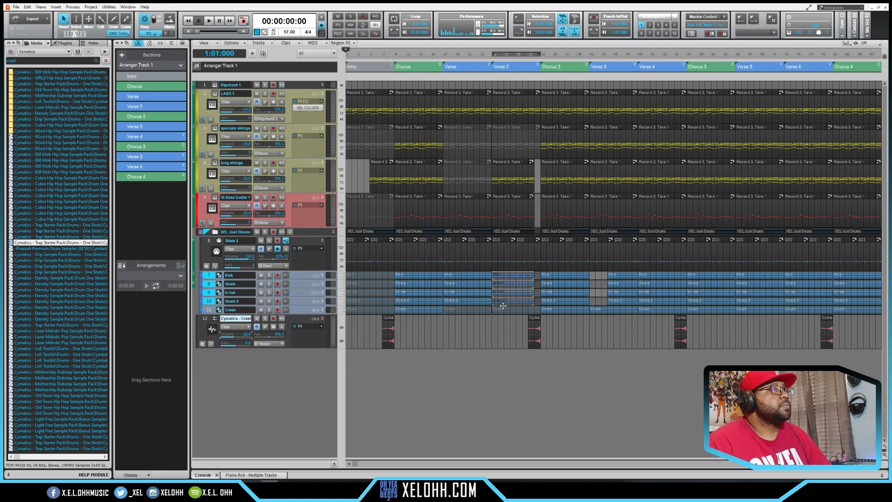
Mute the Snare 2 clips in Verse 2 and Verse 4, plus the drum Crash clip in Verse 4
left_click(505, 301)
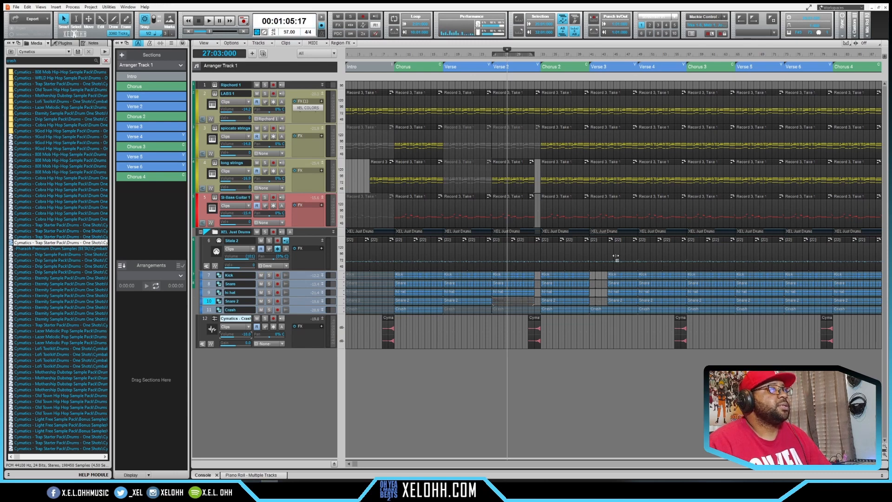
left_click(644, 309)
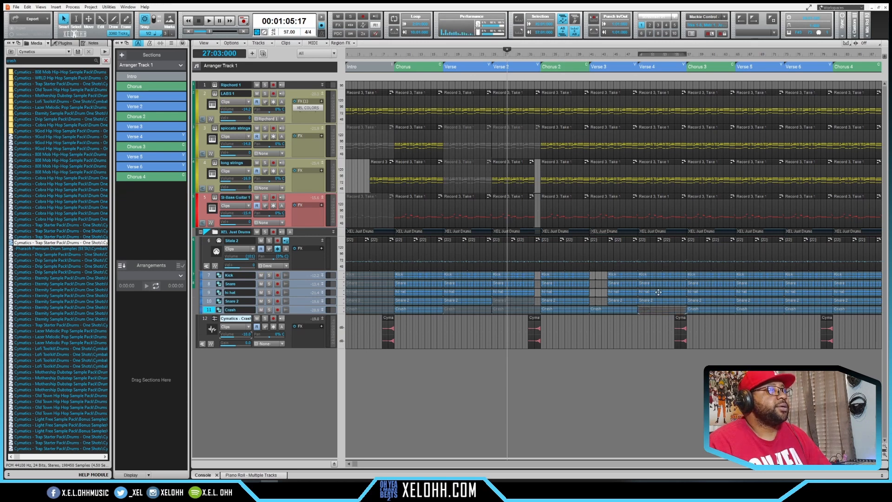
left_click(647, 300)
key("shift+m")
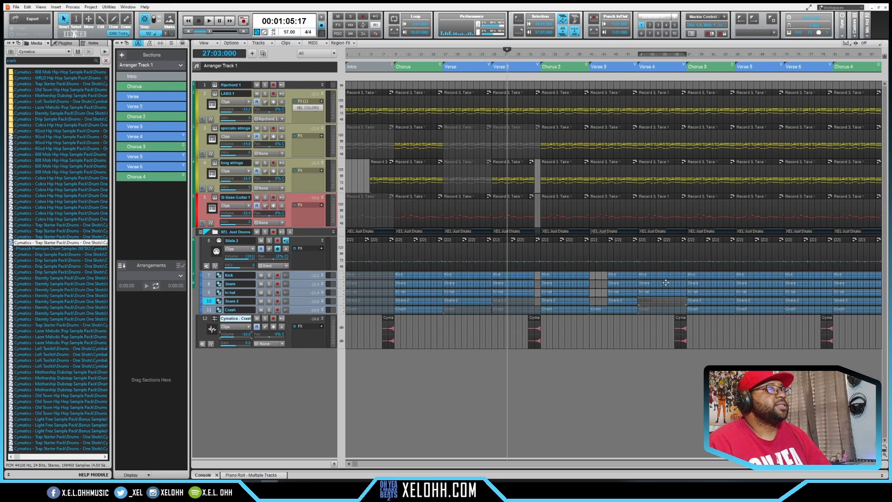
Mute the spiccato strings clips in Verse 3 and Verse 4, the long strings clip in Verse 4, and the LABS 1 clip in Verse 3
left_click(601, 130)
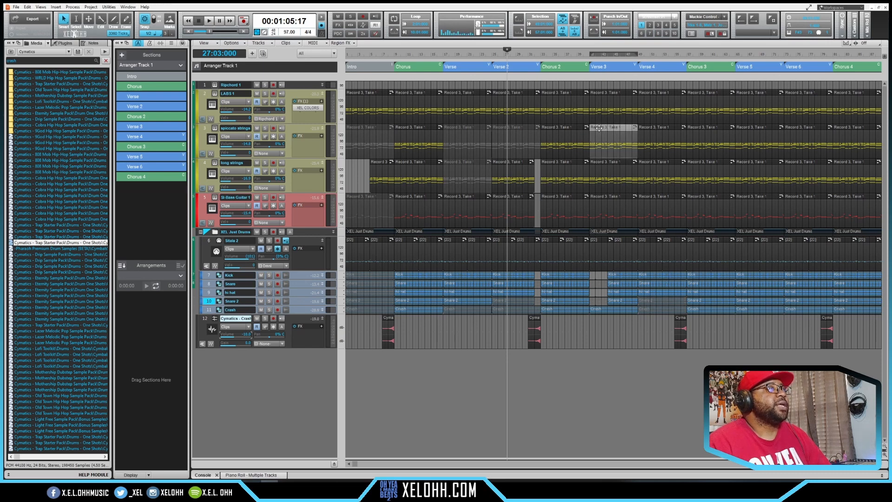
left_click(654, 133)
key("shift+m")
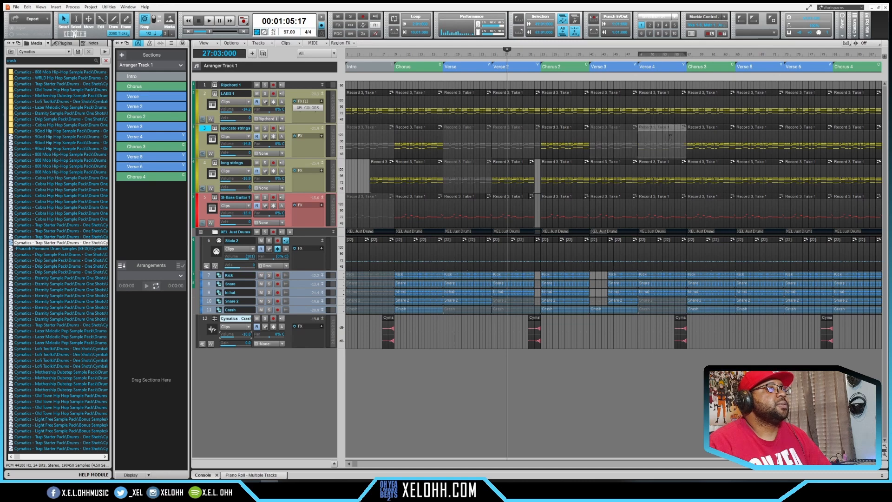
left_click(666, 164)
key("k")
left_click(603, 97)
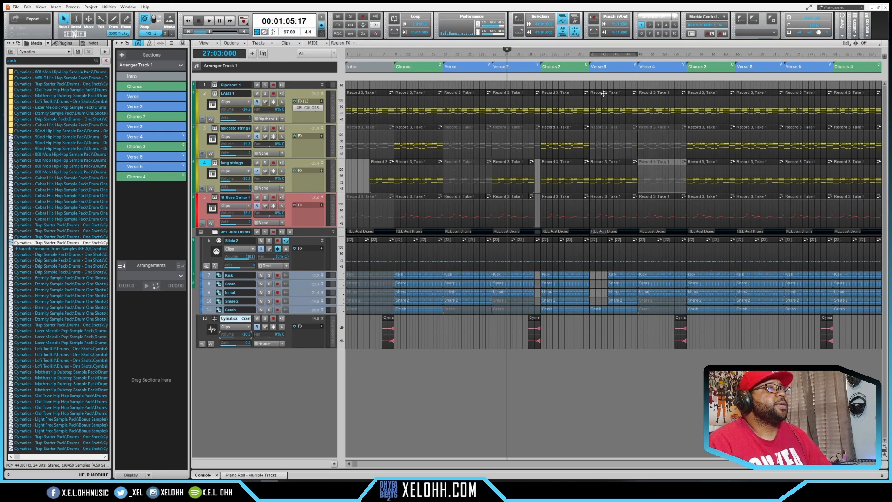
key("k")
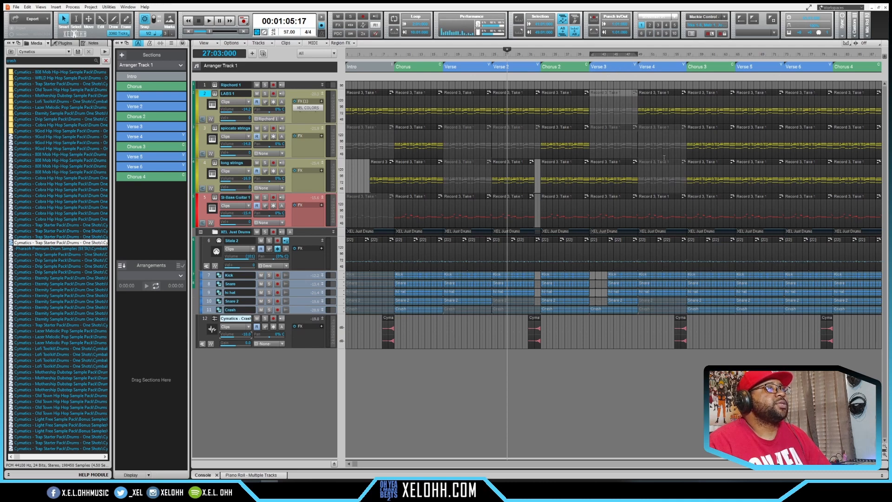
Mute the bass guitar clip in Verse 5 and the spiccato strings clips in Verse 5 and Verse 6
left_click(753, 199)
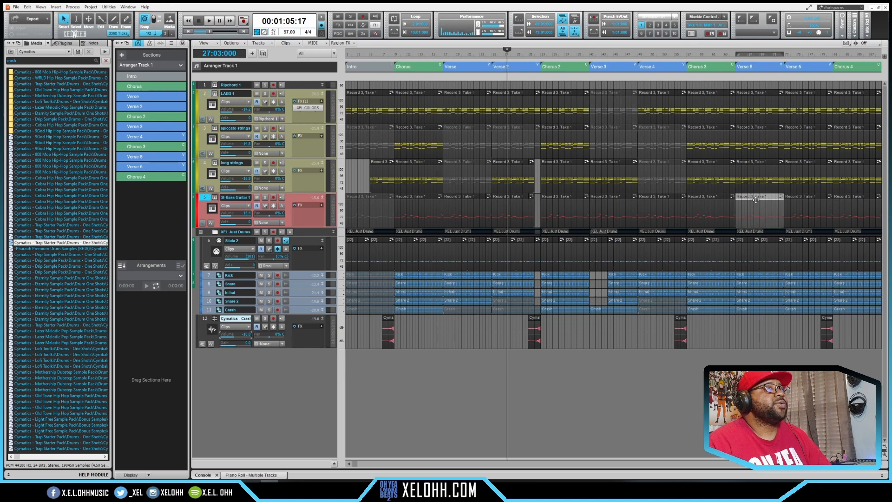
key("k")
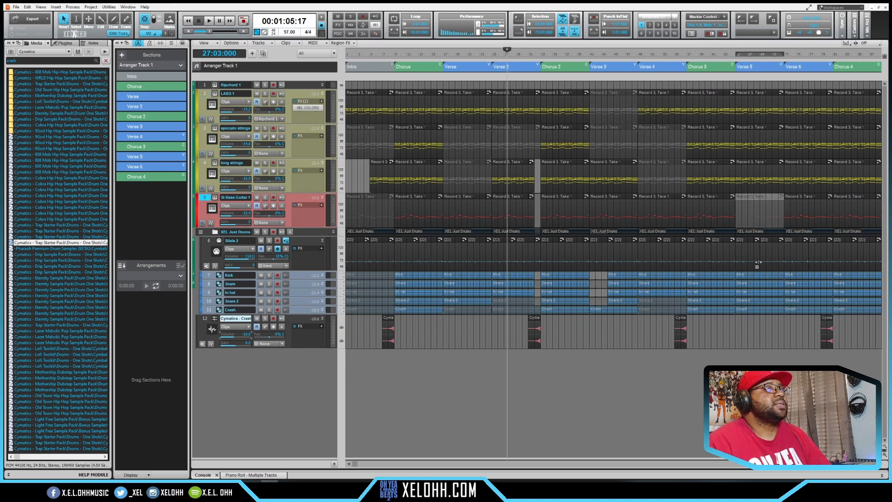
left_click(752, 126)
key("k")
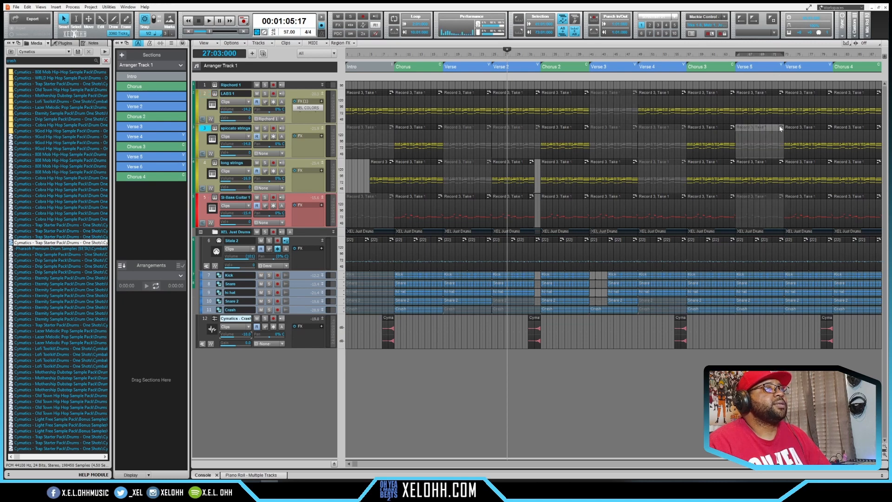
left_click(799, 126)
key("k")
Mute the drum Crash clips in Verse 5 and Verse 6
left_click(758, 310)
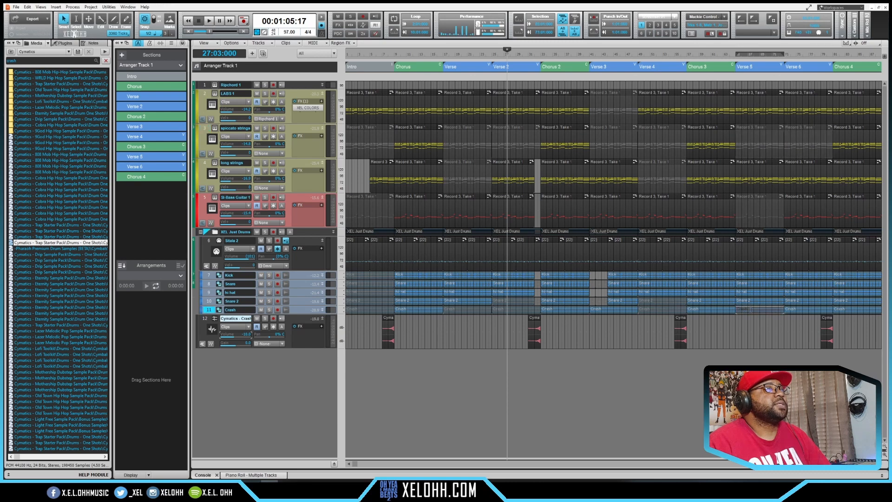
key("k")
left_click(799, 311)
key("k")
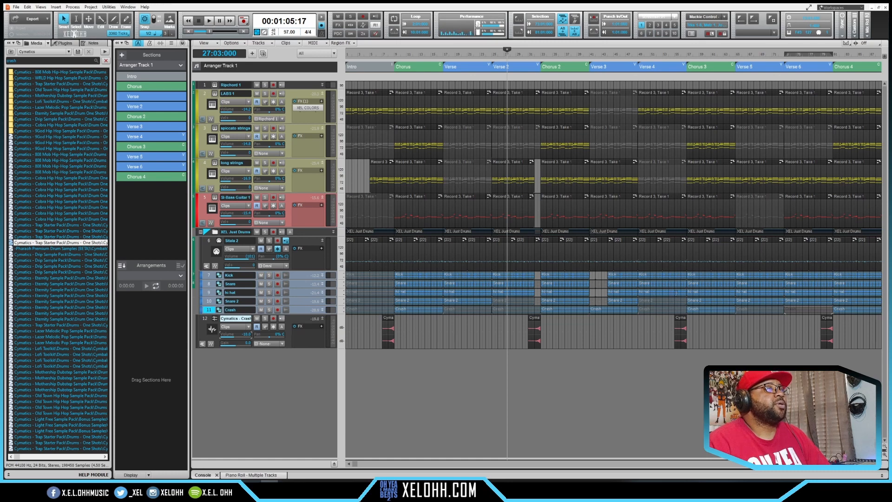
Split the Verse 4 clips at measure 55 and delete the two measures before Chorus 3, keeping the reversed crash
left_click(672, 57)
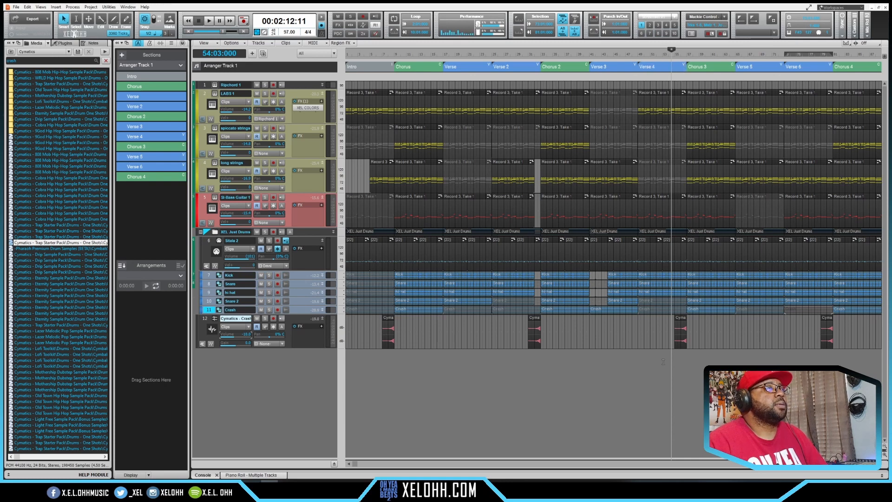
scroll(663, 362, "up", 4)
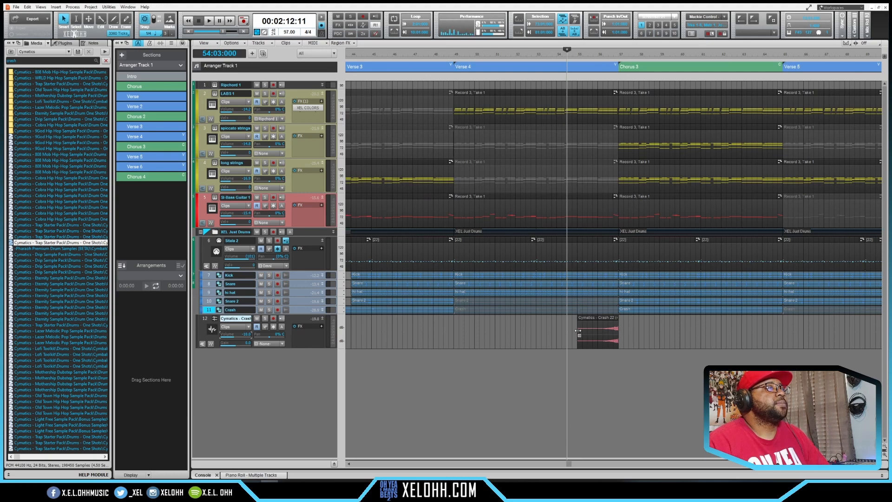
left_click(577, 358)
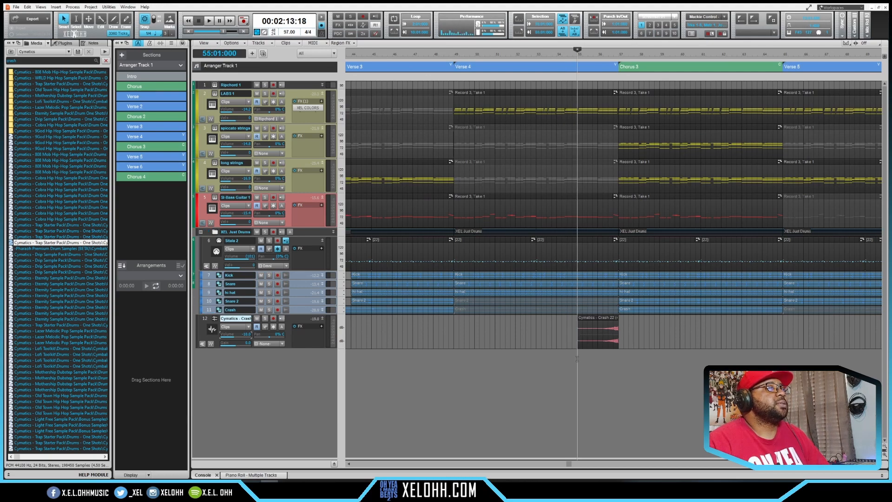
left_click(582, 70)
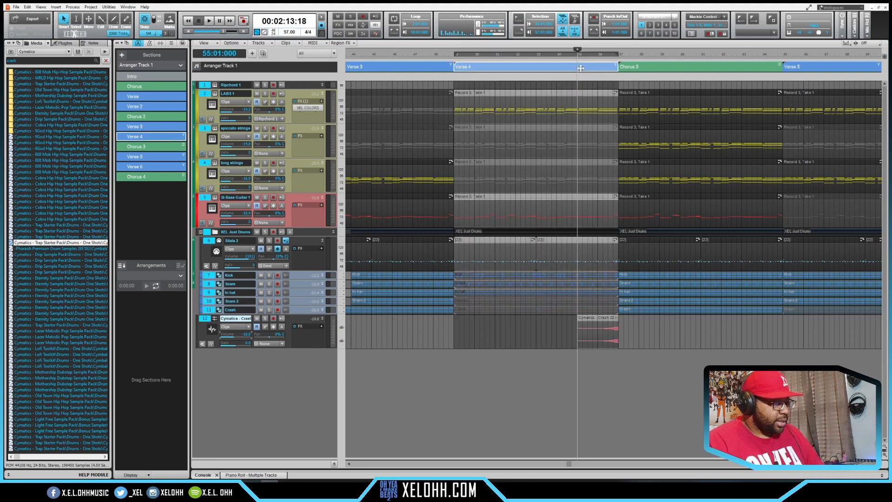
key("alt+x")
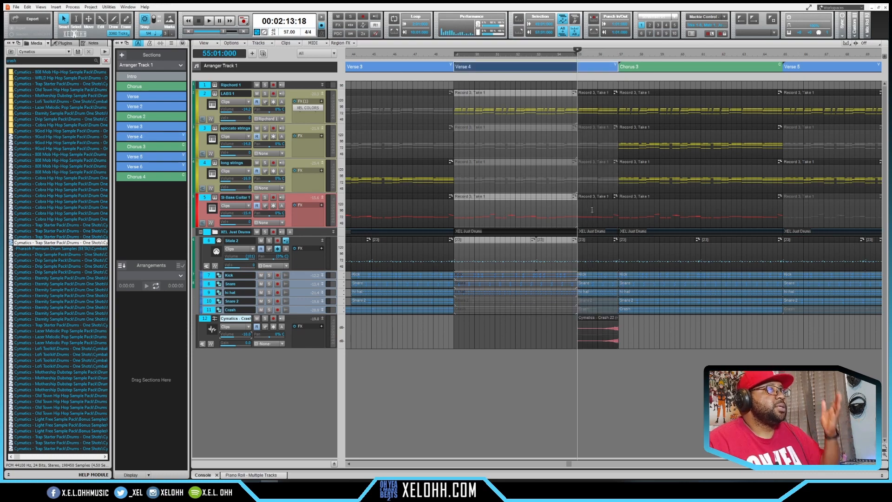
left_click(597, 92)
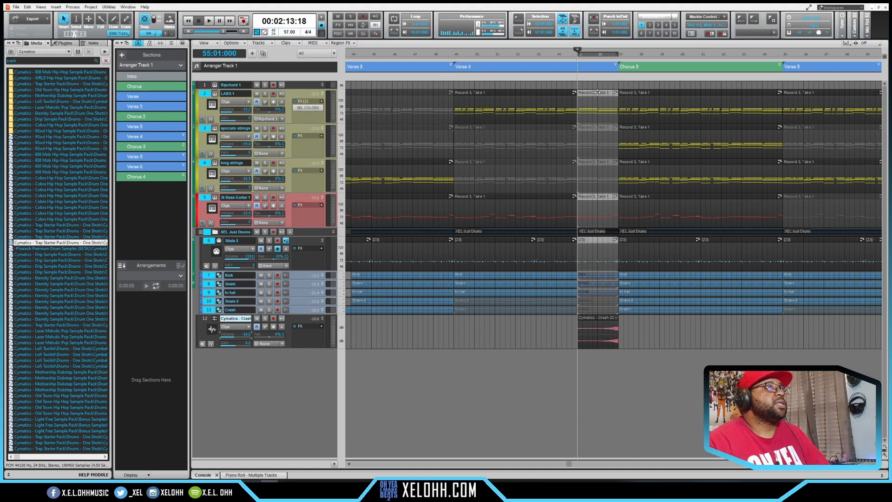
key("Delete")
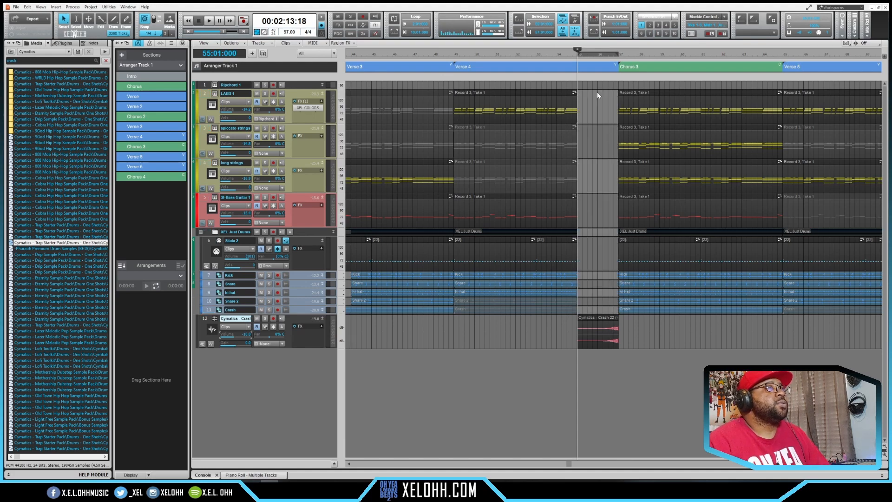
Split the Chorus 3 clips at 57:03:000 and copy the two-beat slice four times to fill the gap before Chorus 3
left_click(629, 56)
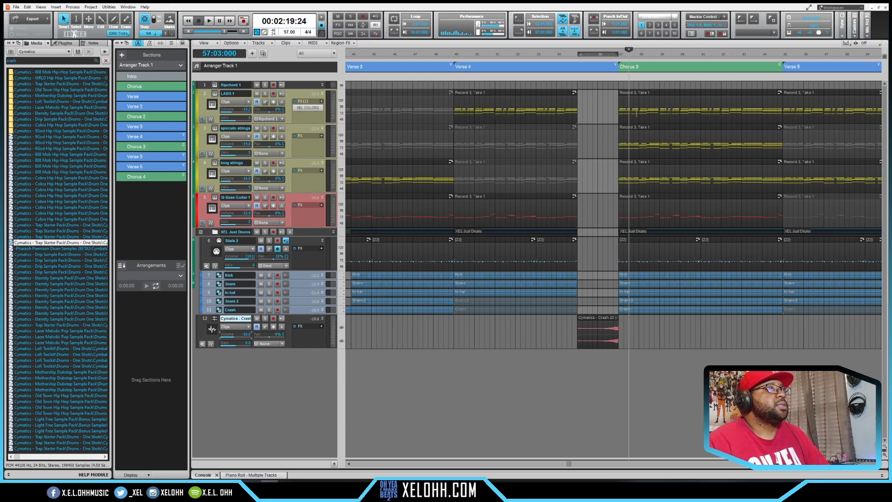
left_click(636, 66)
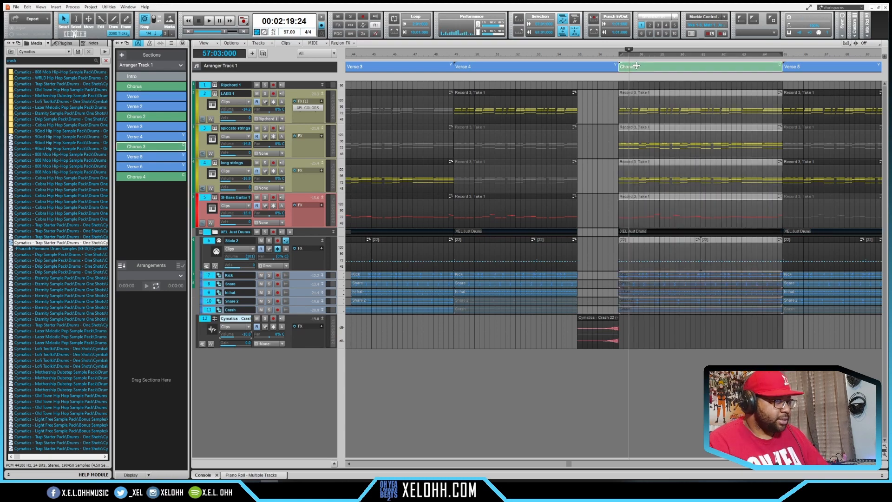
key("alt+x")
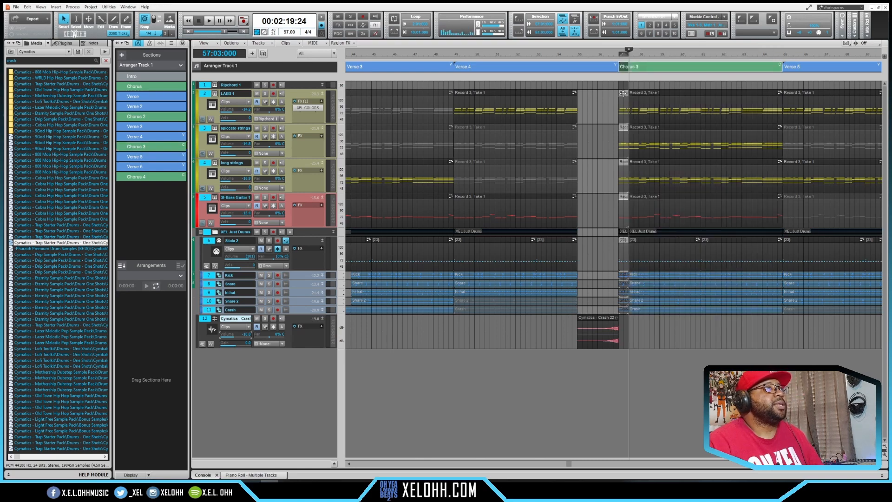
left_click_drag(623, 93, 587, 94)
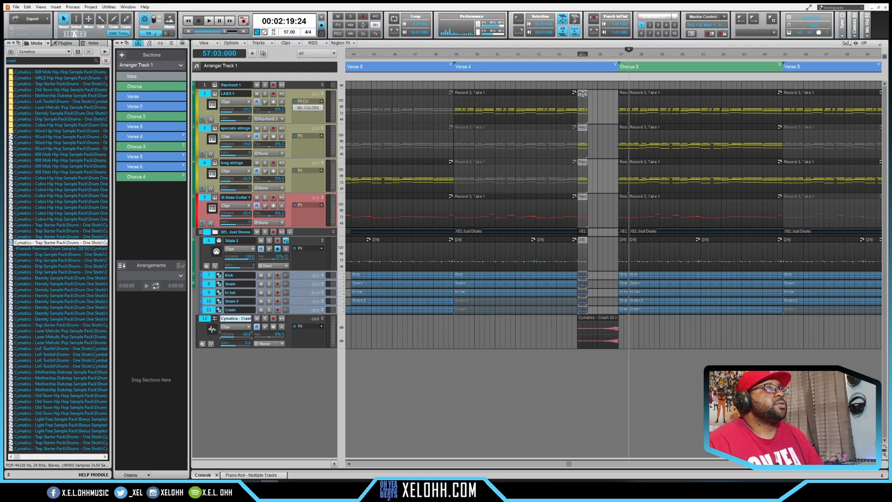
left_click_drag(585, 93, 614, 95)
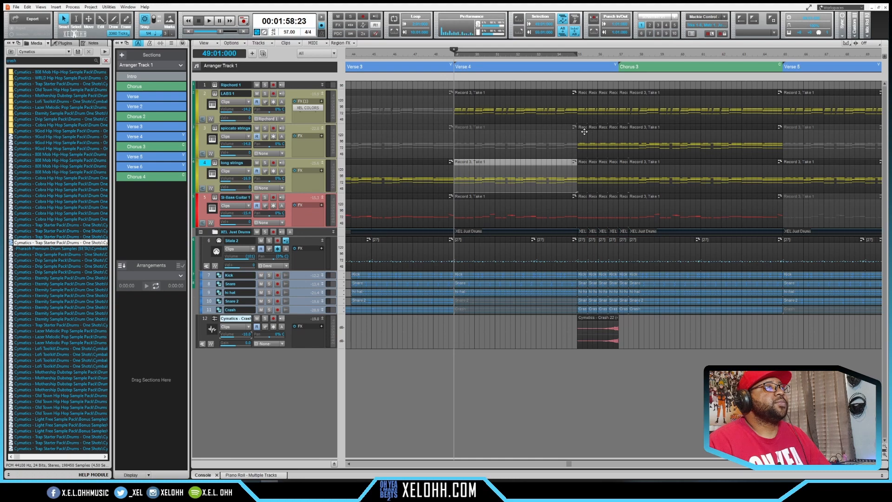
Change the section type of Chorus 4 to Ending
scroll(510, 318, "down", 3)
scroll(510, 314, "down", 2)
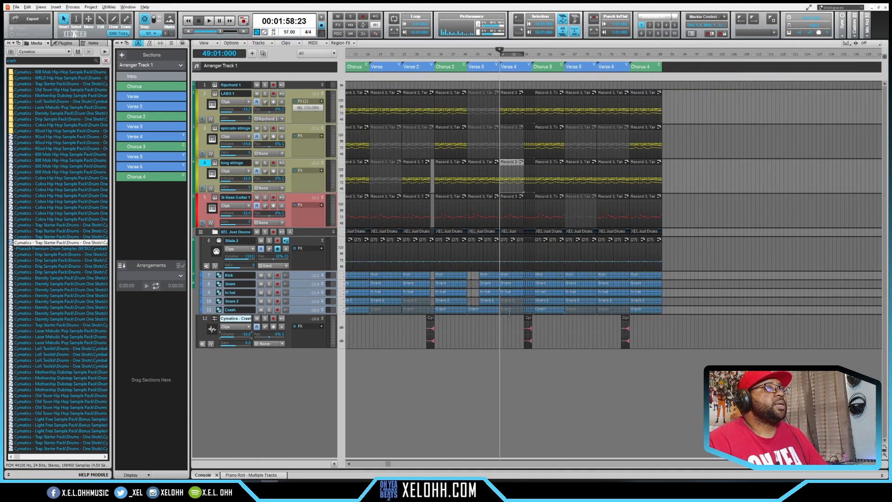
right_click(644, 66)
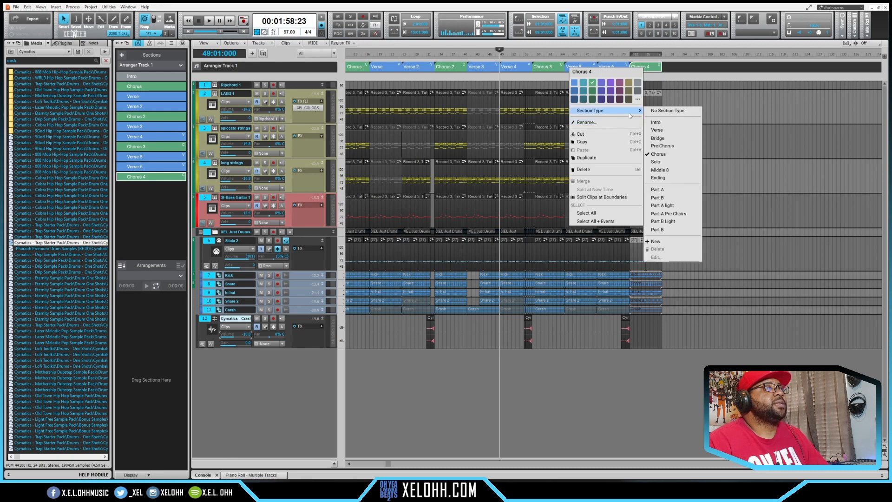
mouse_move(605, 110)
left_click(664, 178)
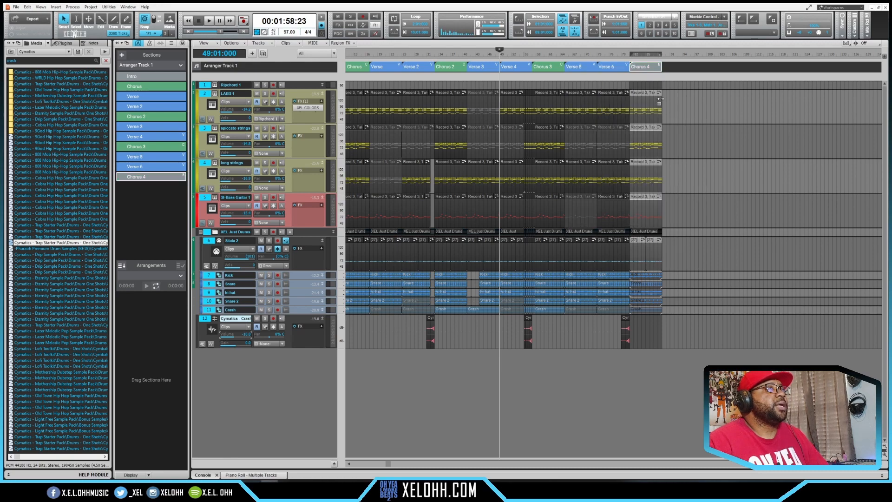
Trim the Chorus 4 clips to about three measures and delete the leftover clip on the drum instrument track
left_click_drag(660, 98, 643, 101)
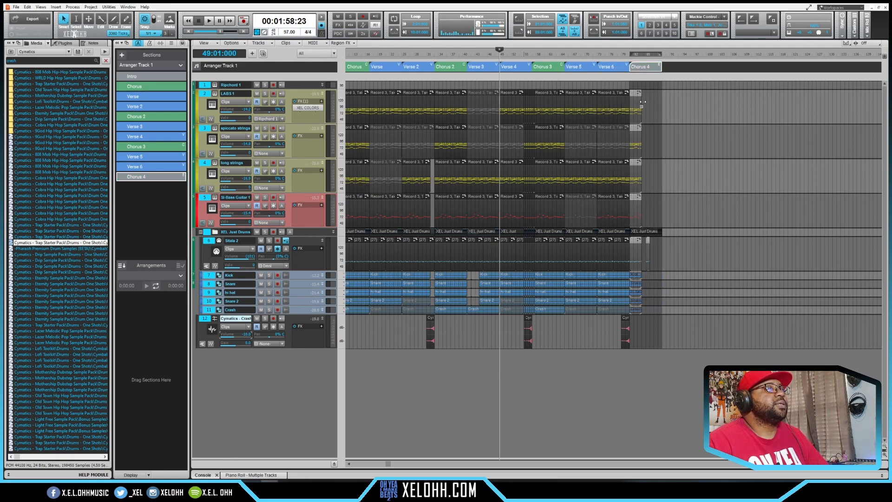
left_click(659, 271)
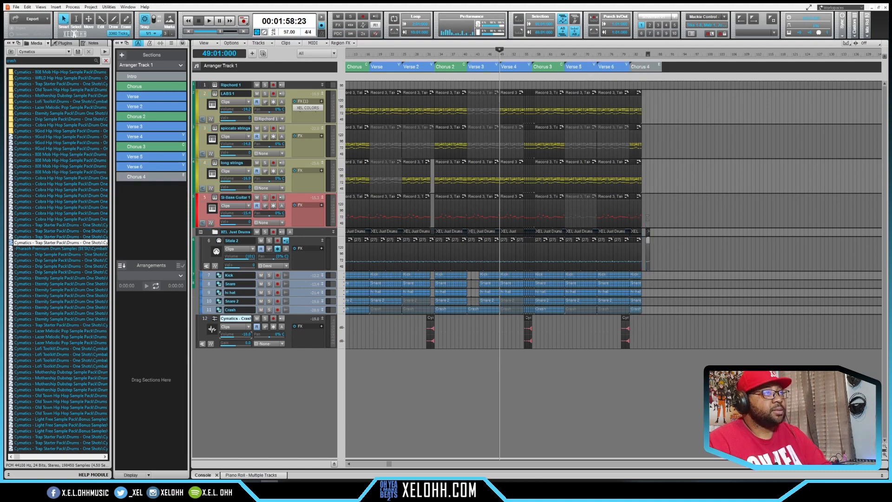
key("Delete")
Delete the Chorus 4 clips on the Snare, hi-hat, Snare 2 and Crash tracks, keeping the Kick clip
left_click(633, 360)
scroll(633, 360, "up", 6)
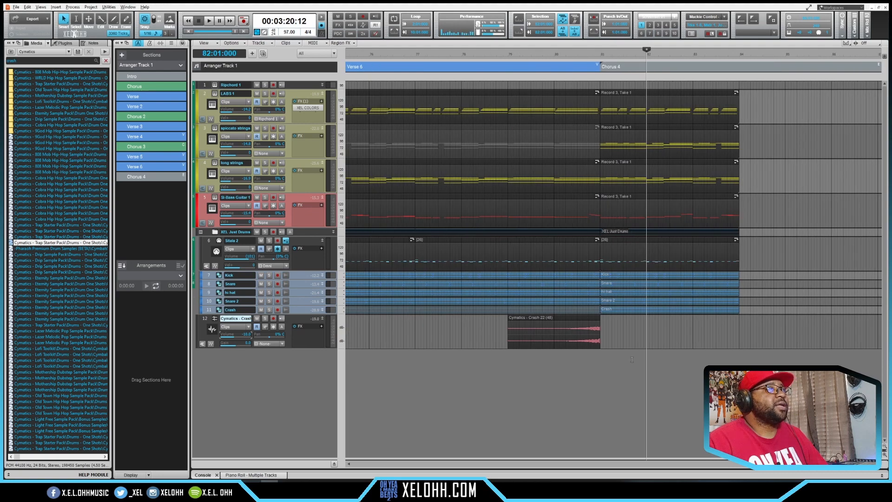
scroll(632, 360, "up", 2)
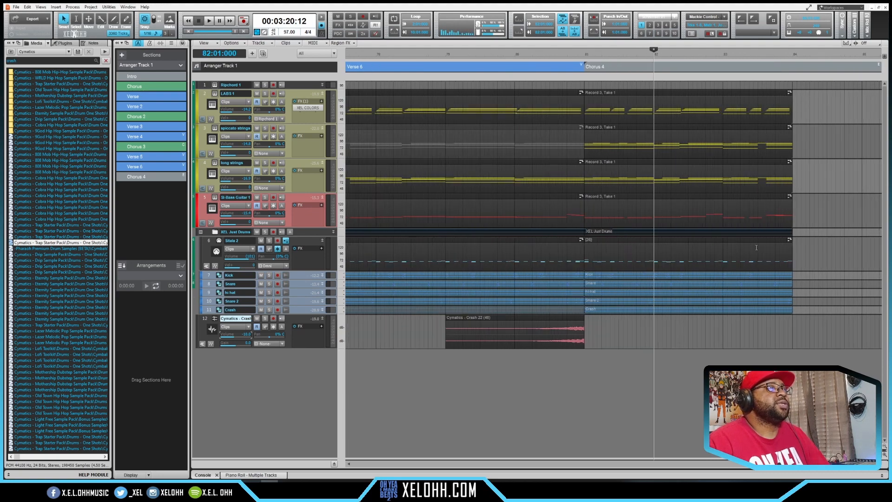
left_click(692, 287)
left_click(675, 310, "shift")
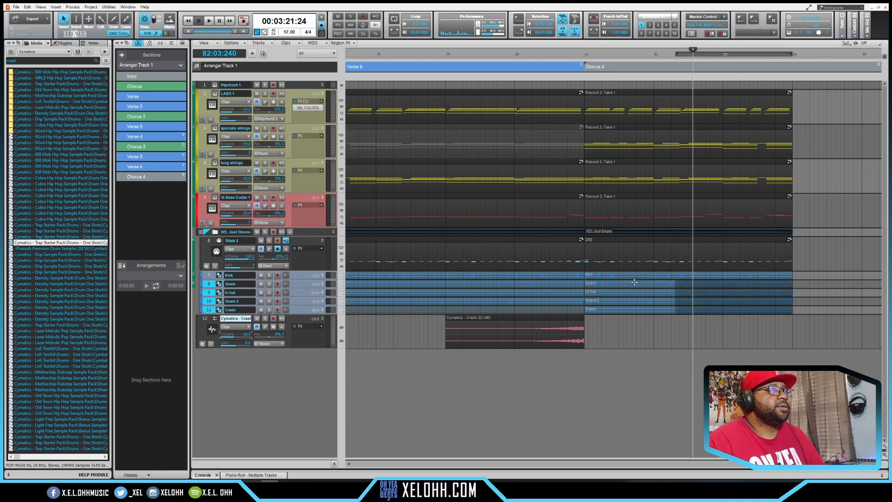
key("Delete")
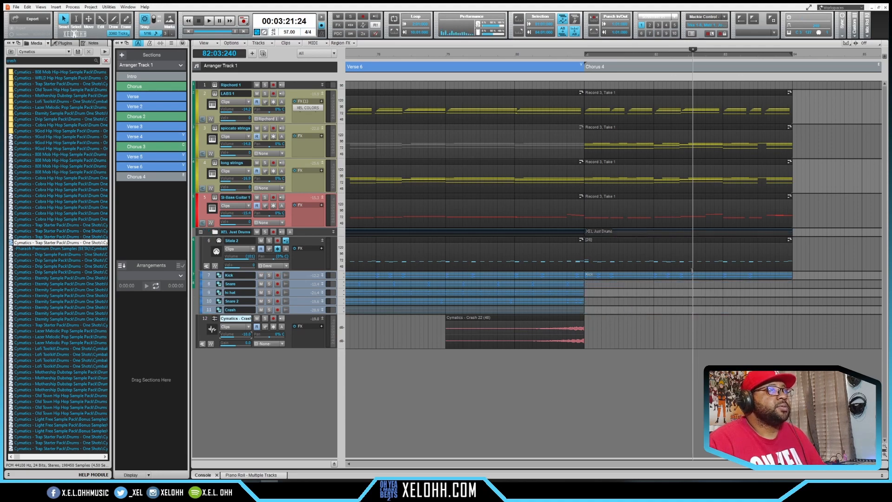
Trim the Chorus 4 clips on the Kick, bass guitar, long strings, spiccato strings and LABS tracks to a short hit of about one beat or less
left_click_drag(792, 277, 591, 276)
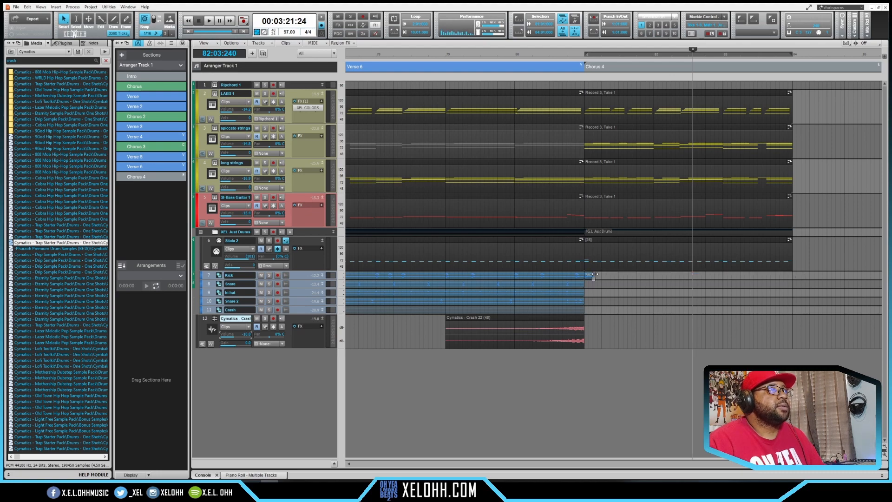
left_click_drag(791, 213, 606, 233)
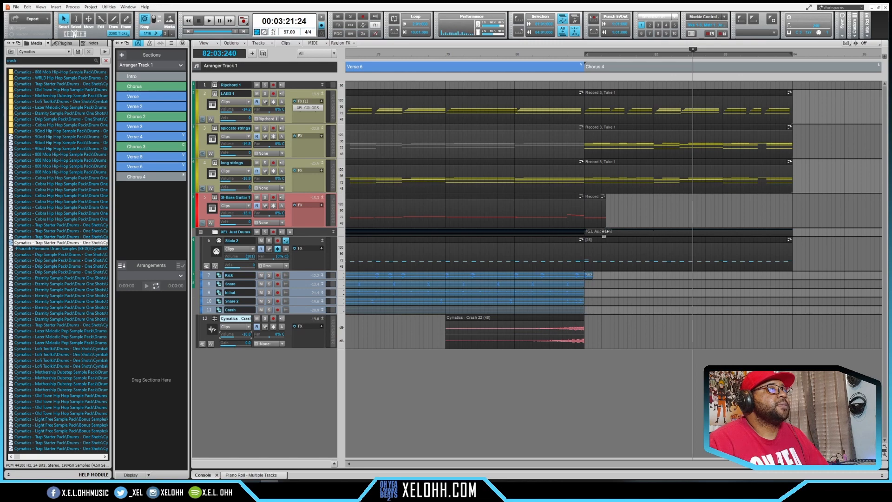
left_click_drag(792, 176, 602, 179)
left_click_drag(792, 142, 602, 141)
left_click_drag(791, 105, 610, 106)
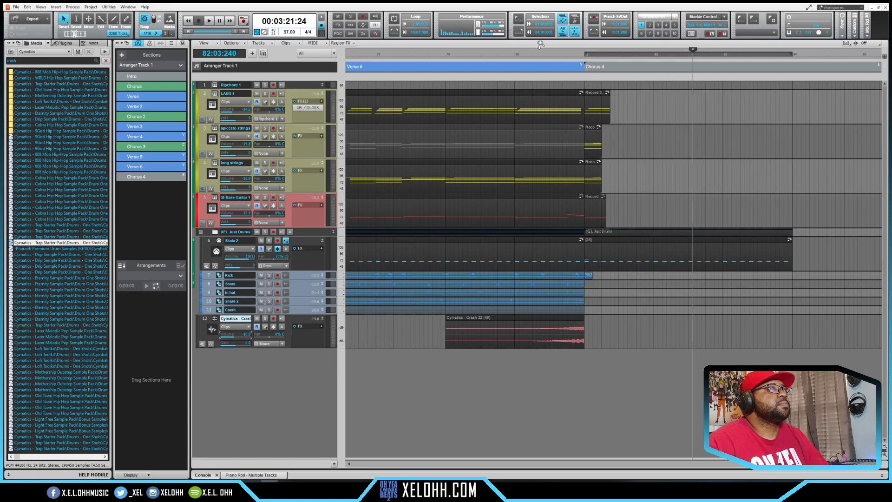
Place a one-measure clip on the Crash track at the start of Chorus 4 and play back the ending
left_click_drag(828, 310, 575, 326)
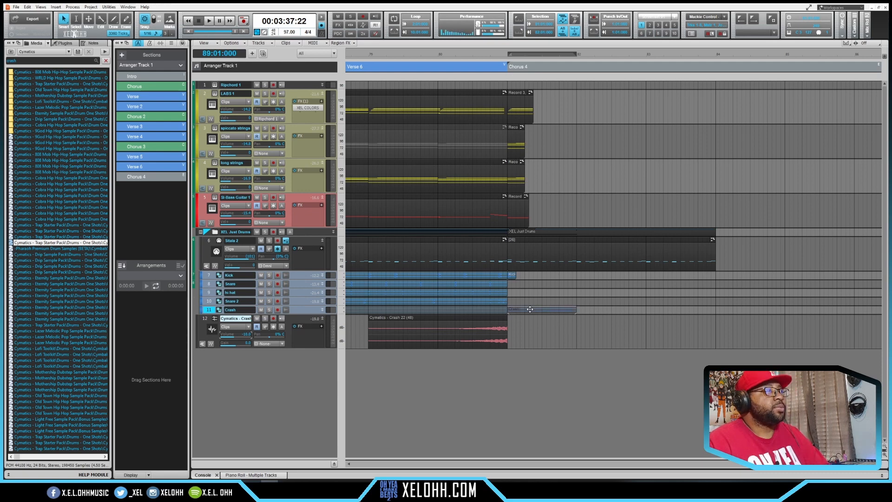
left_click(487, 367)
key("space")
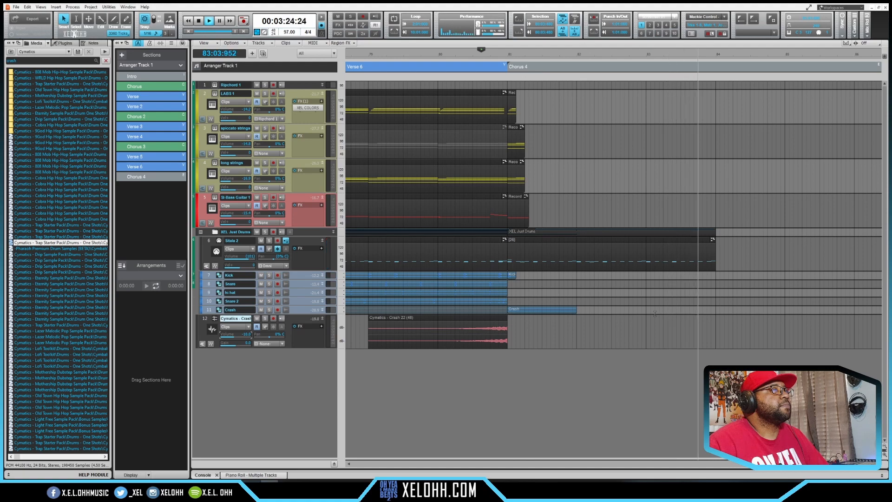
key("space")
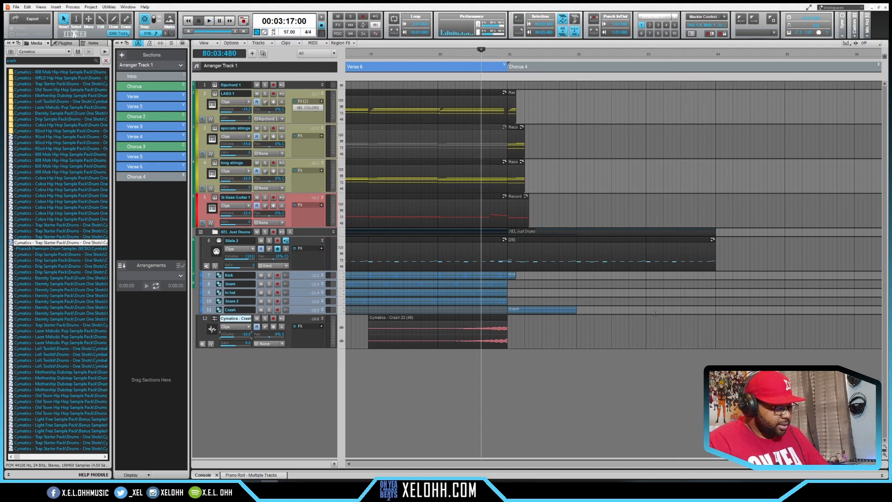
Return to the start of the song and view the arrangement from the Intro onward
key("w")
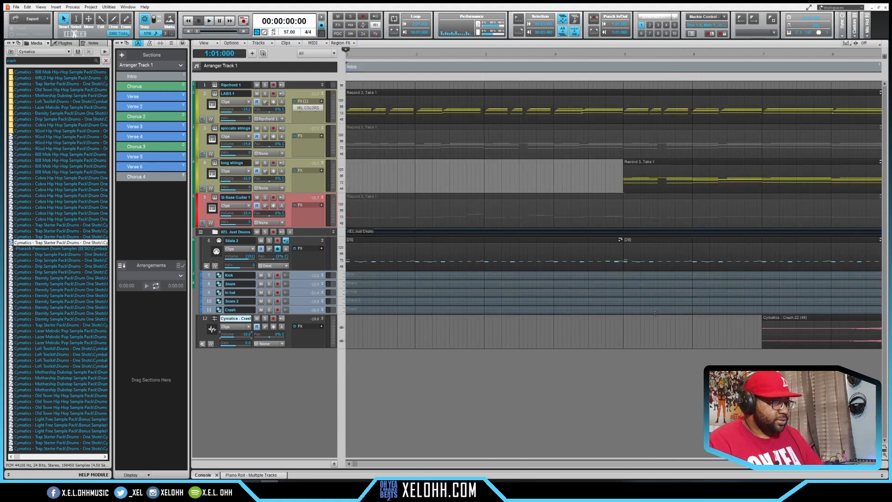
scroll(655, 319, "down", 3)
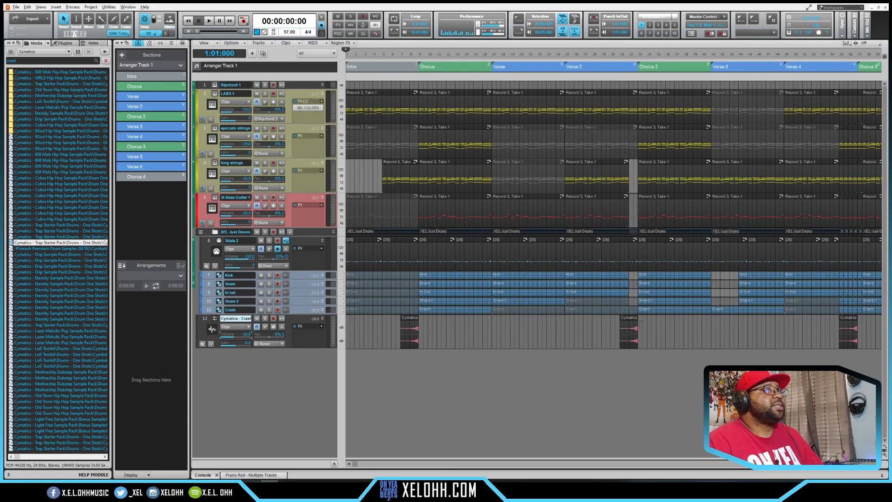